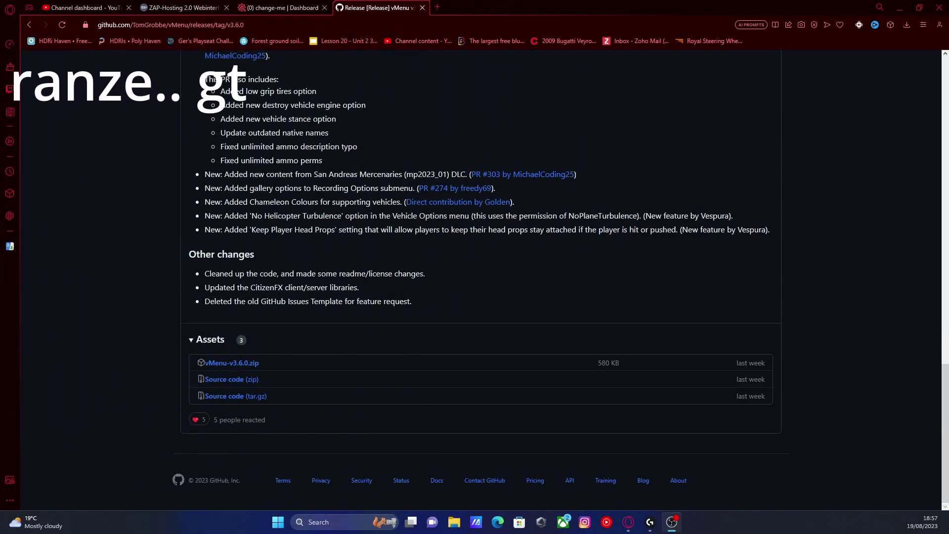
Open the vMenu v3.6.0 release from the GitHub repository's main page and download vMenu-v3.6.0.zip from its assets.
{"action": "scroll", "coordinate": [681, 287], "scroll_direction": "up", "scroll_amount": 5}
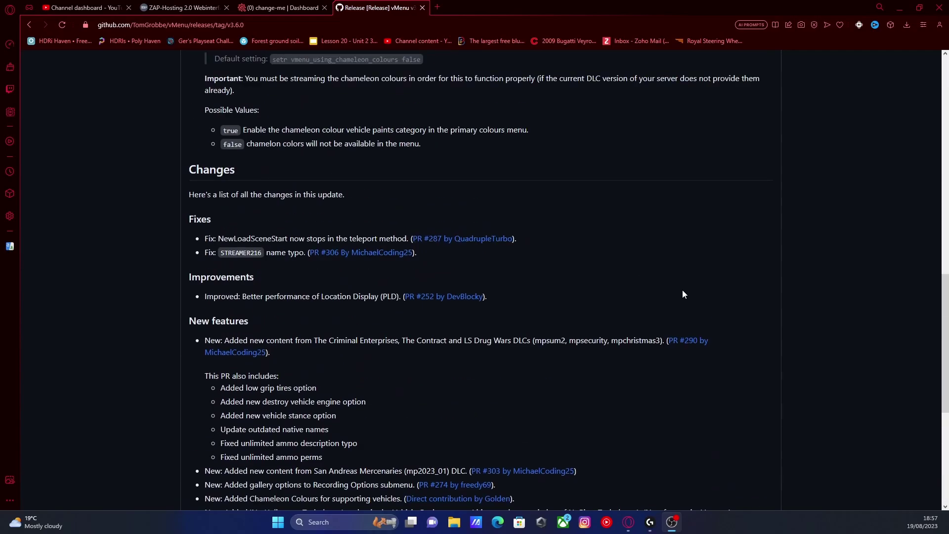
{"action": "scroll", "coordinate": [683, 294], "scroll_direction": "up", "scroll_amount": 5}
{"action": "scroll", "coordinate": [683, 294], "scroll_direction": "down", "scroll_amount": 8}
{"action": "scroll", "coordinate": [649, 299], "scroll_direction": "up", "scroll_amount": 8}
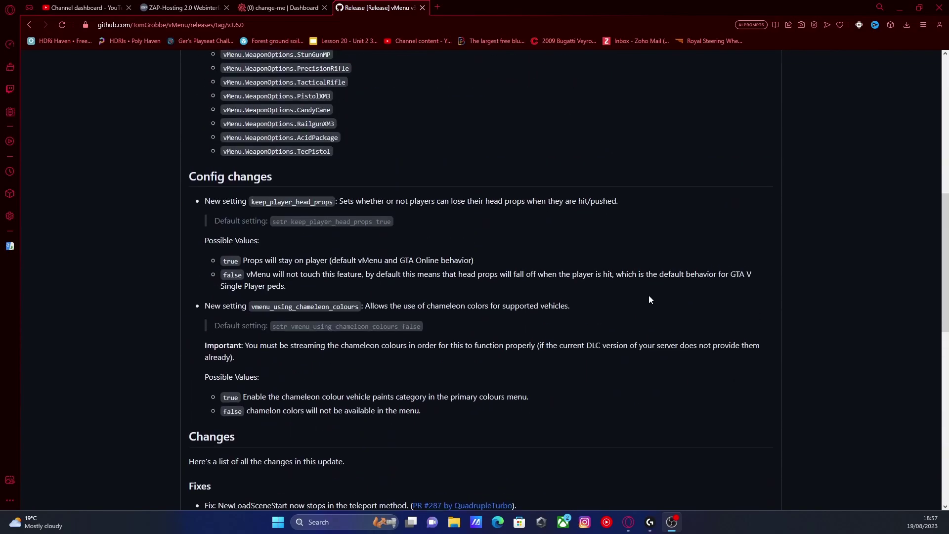
{"action": "scroll", "coordinate": [544, 276], "scroll_direction": "up", "scroll_amount": 10}
{"action": "left_click", "coordinate": [28, 27]}
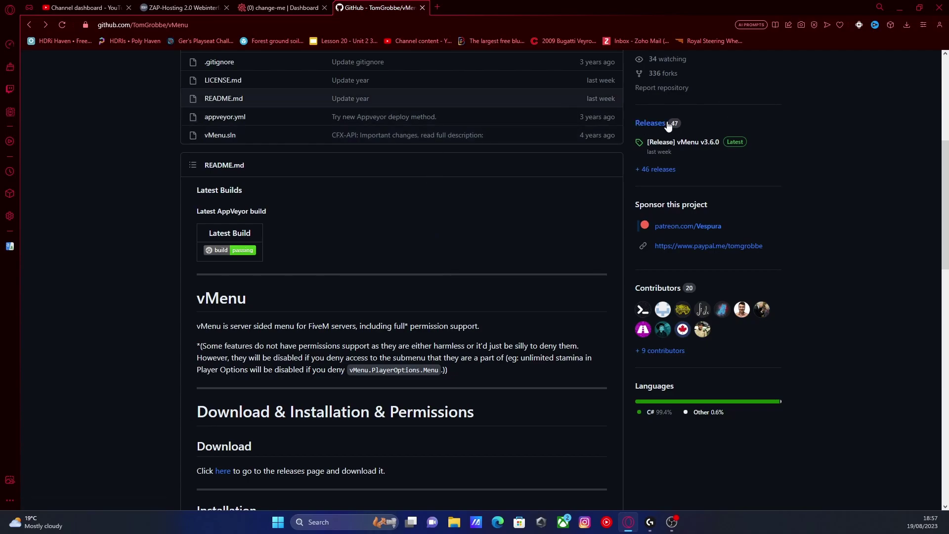
{"action": "left_click", "coordinate": [703, 143]}
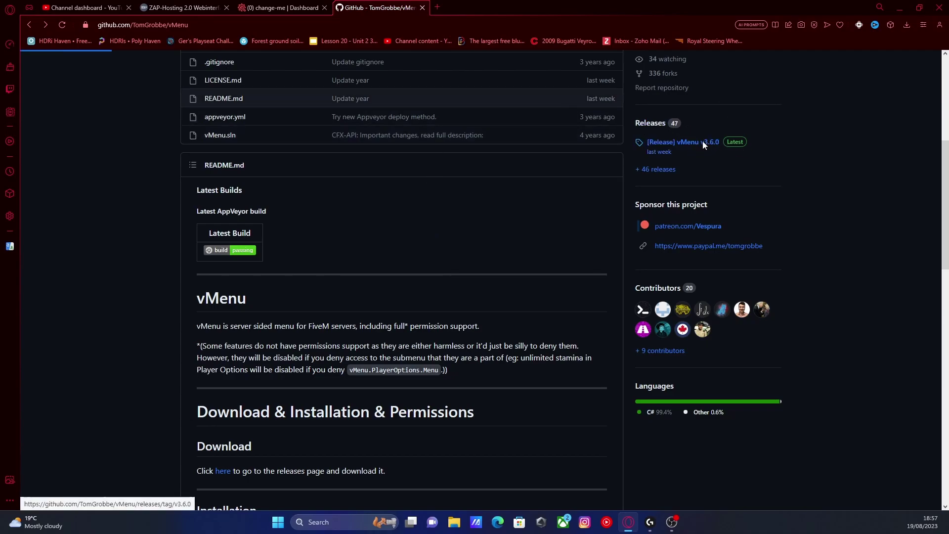
{"action": "scroll", "coordinate": [594, 181], "scroll_direction": "down", "scroll_amount": 20}
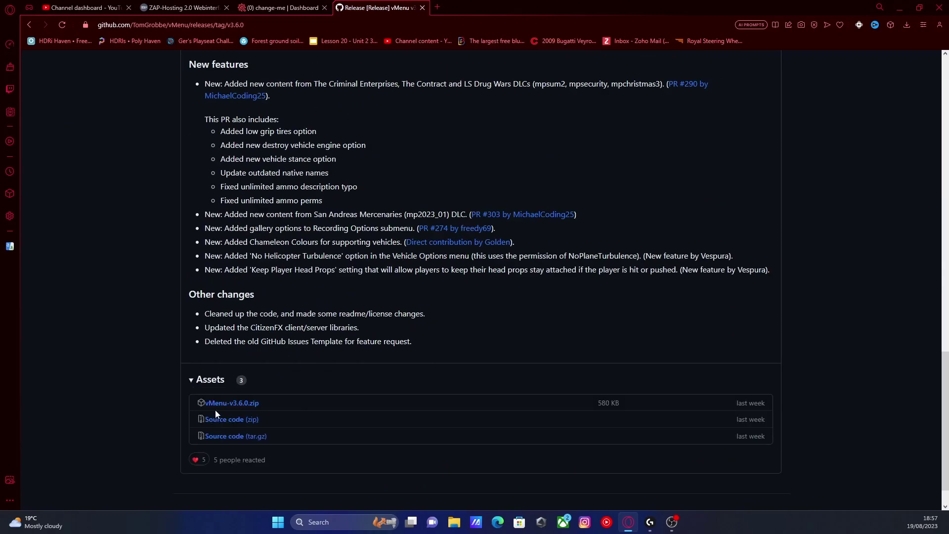
{"action": "left_click", "coordinate": [225, 403]}
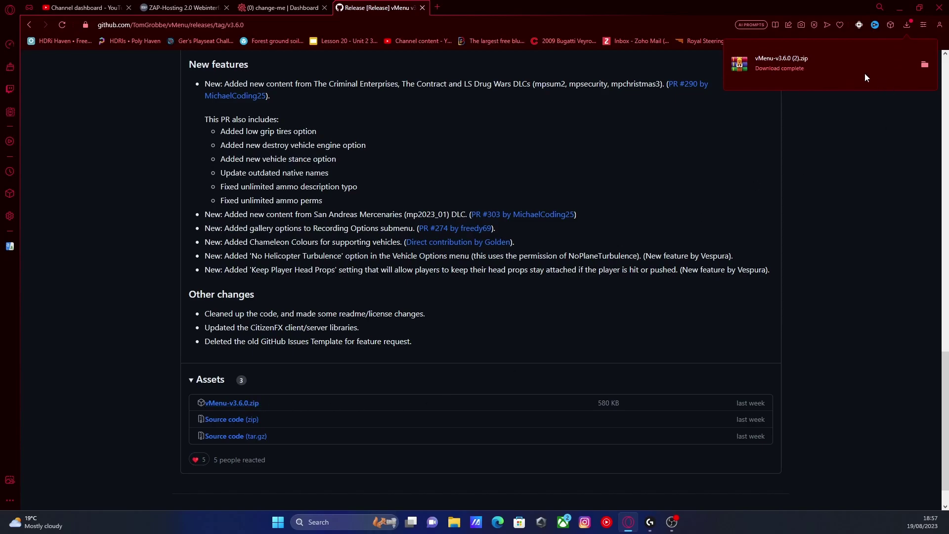
Open the downloaded vMenu archive, dismiss the WinRAR licence reminder and minimize the browser.
{"action": "left_click", "coordinate": [850, 67]}
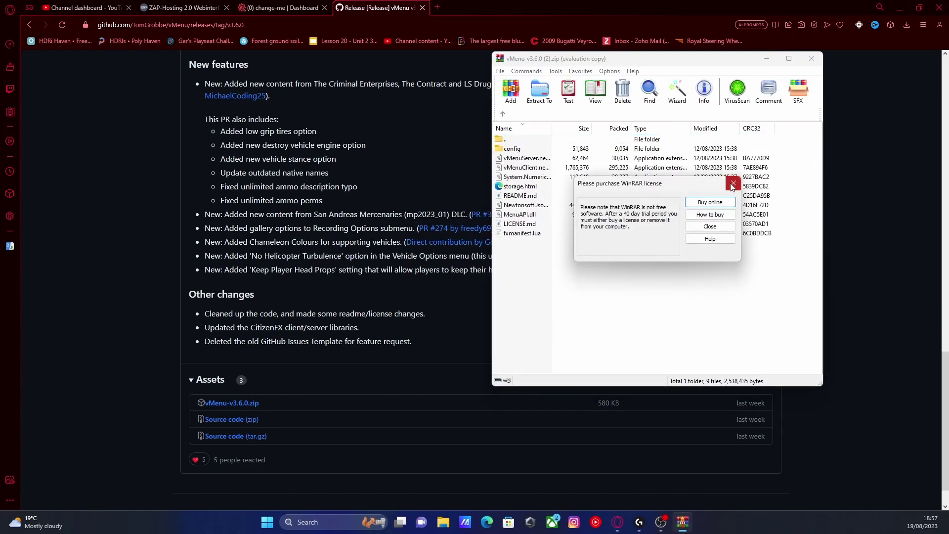
{"action": "left_click", "coordinate": [732, 184]}
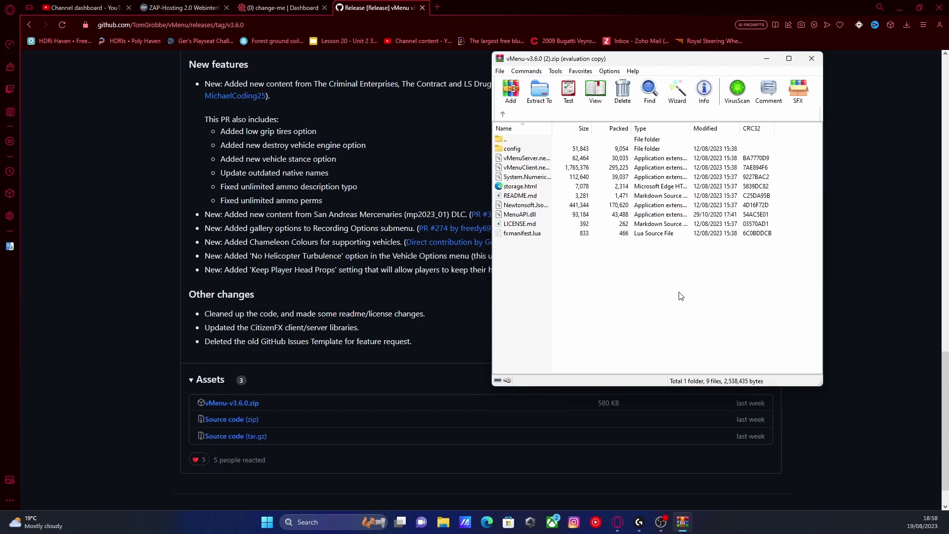
{"action": "left_click", "coordinate": [899, 8]}
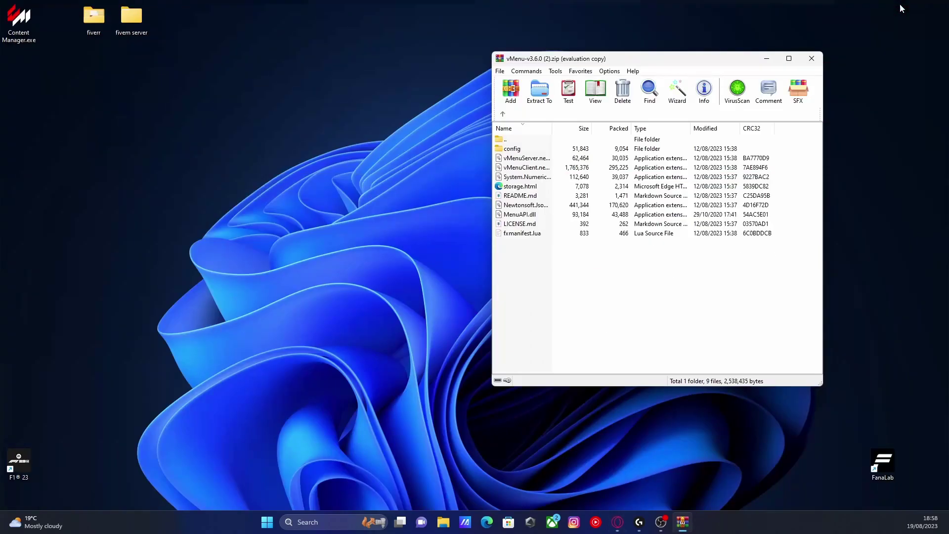
Open the server's resources folder at fivem server > FIVEPD > txData > CFXDefaultFiveM_C42FDB.base.
{"action": "double_click", "coordinate": [139, 28]}
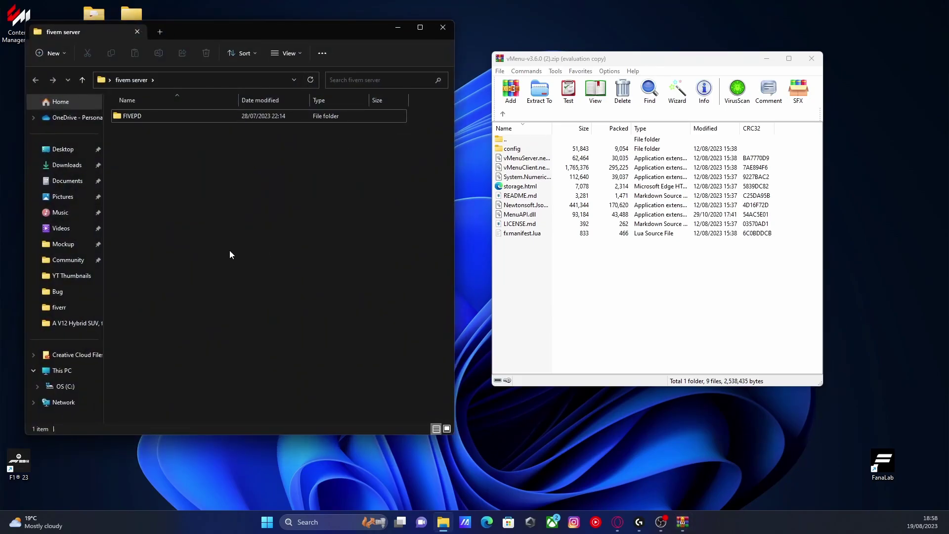
{"action": "double_click", "coordinate": [139, 115]}
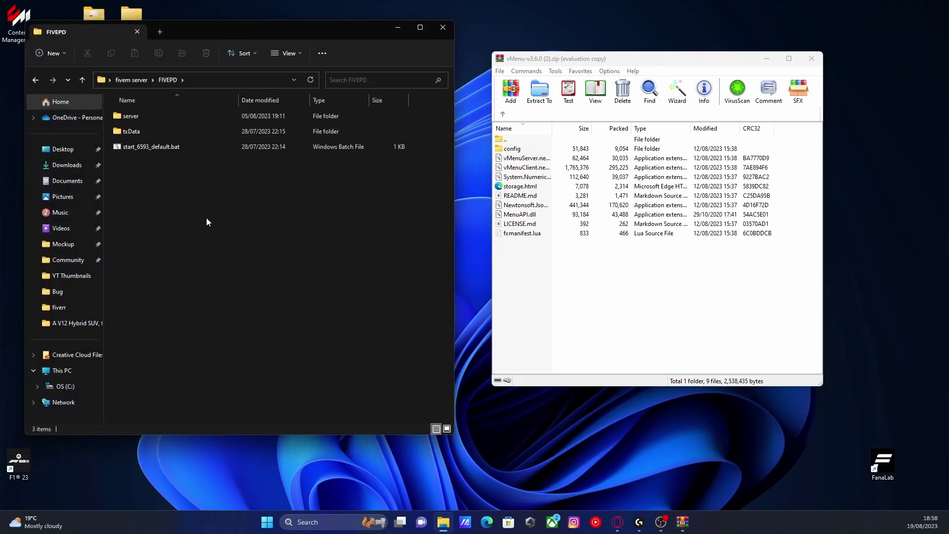
{"action": "double_click", "coordinate": [147, 131]}
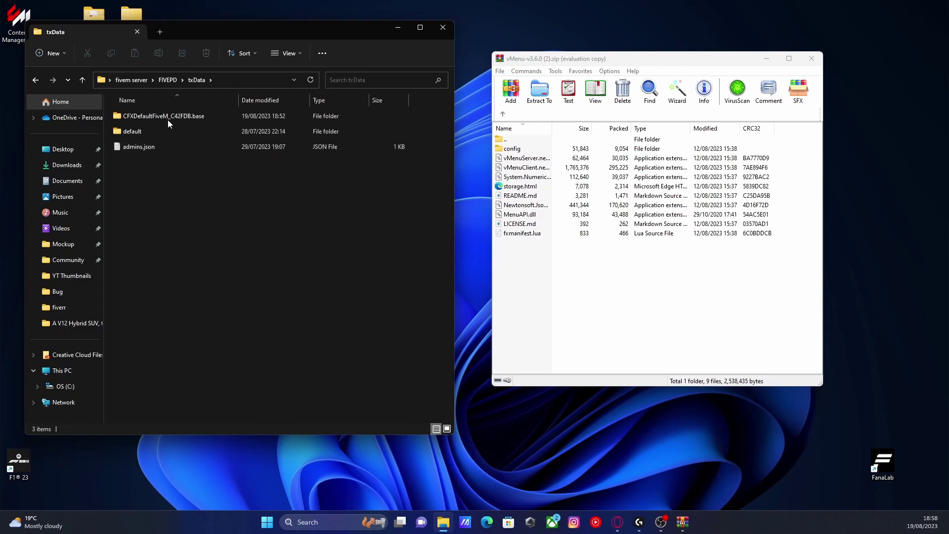
{"action": "double_click", "coordinate": [151, 115]}
{"action": "double_click", "coordinate": [171, 146]}
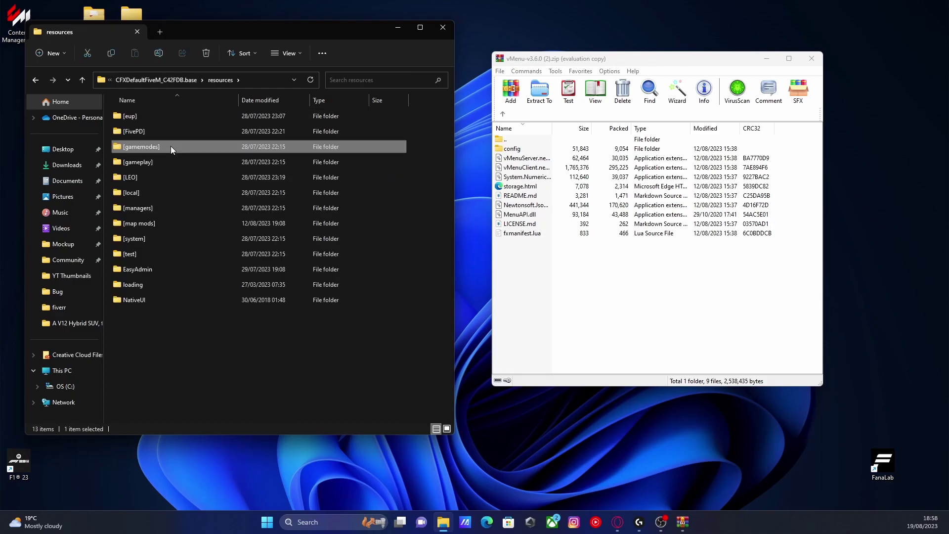
{"action": "left_click", "coordinate": [204, 362]}
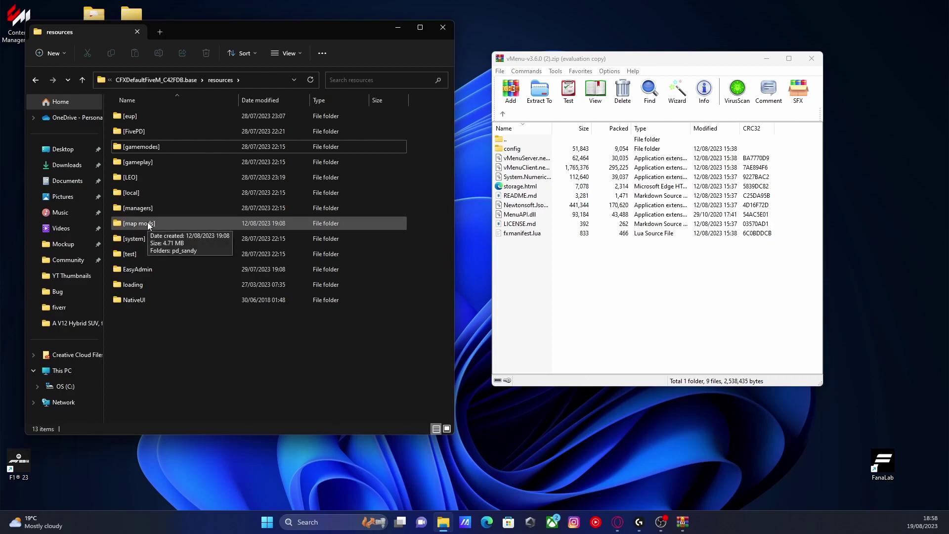
Create a new folder named [menus] in the resources folder.
{"action": "right_click", "coordinate": [193, 341]}
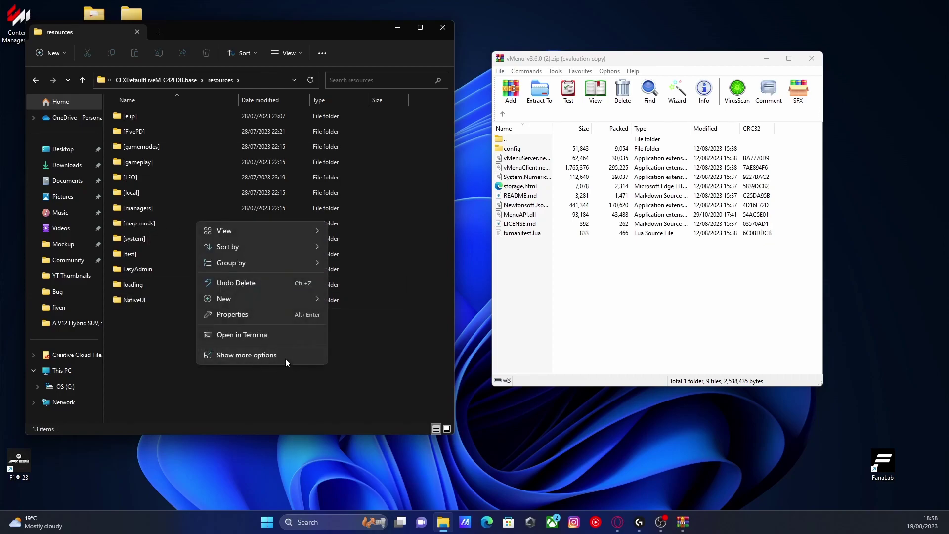
{"action": "left_click", "coordinate": [356, 299]}
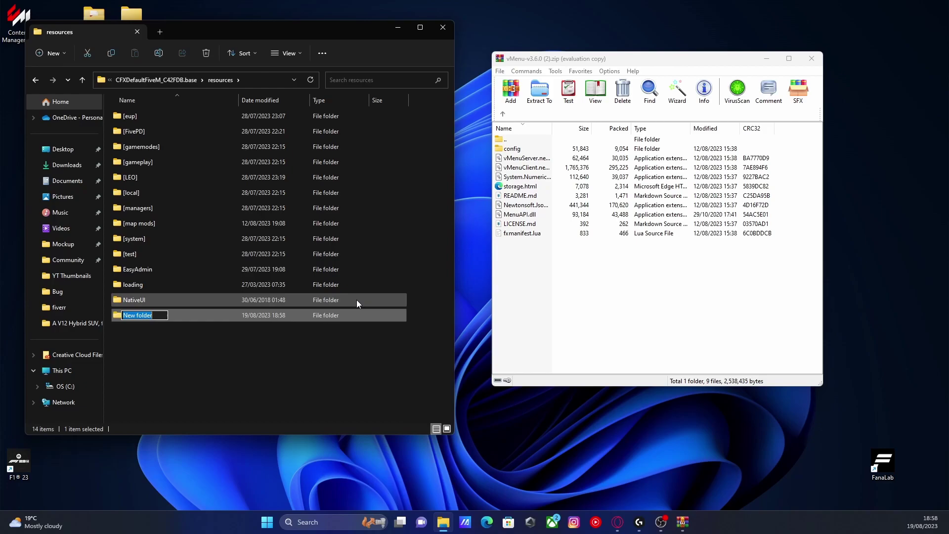
{"action": "type", "text": "[menus"}
{"action": "key", "text": "Return"}
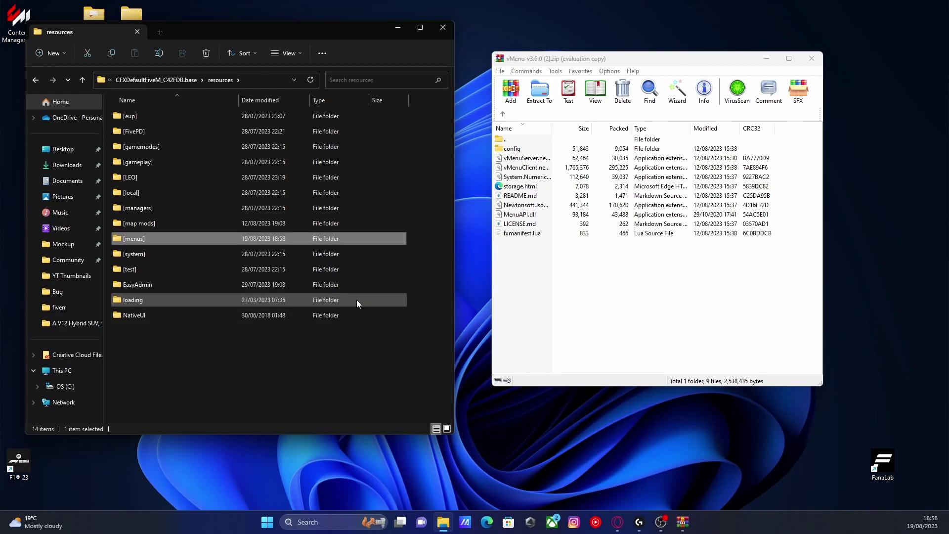
{"action": "left_click", "coordinate": [305, 375]}
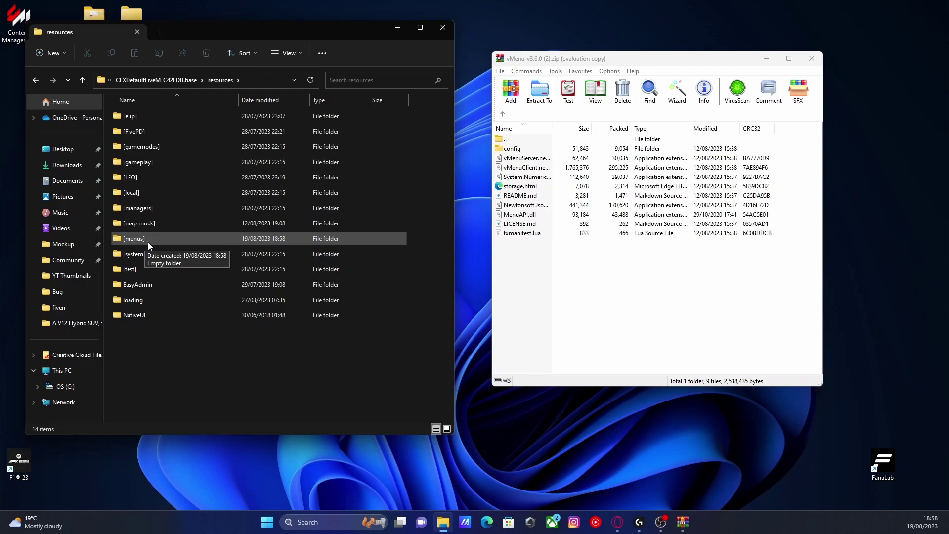
Move the EasyAdmin folder into [menus] and open [menus].
{"action": "left_click", "coordinate": [153, 378]}
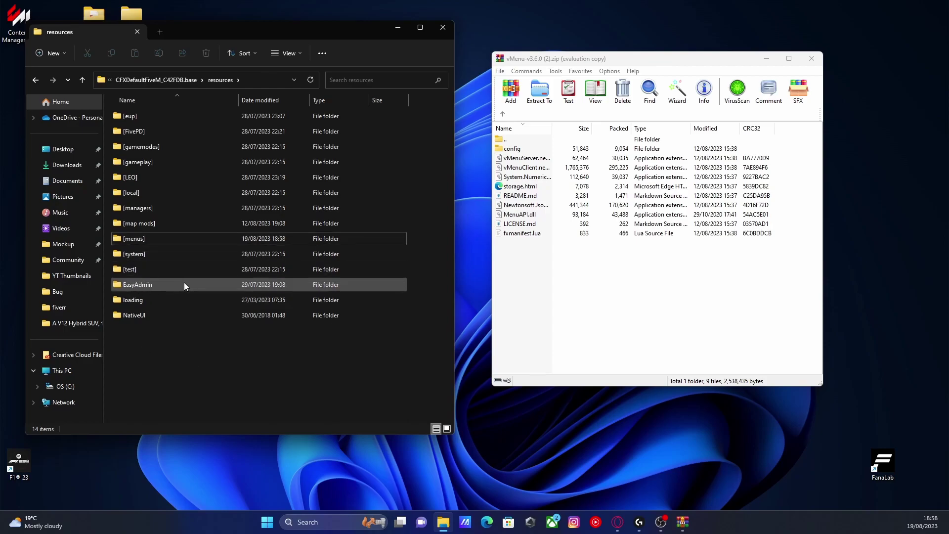
{"action": "left_click", "coordinate": [144, 286]}
{"action": "left_click_drag", "start_coordinate": [180, 283], "coordinate": [143, 239]}
{"action": "double_click", "coordinate": [146, 239]}
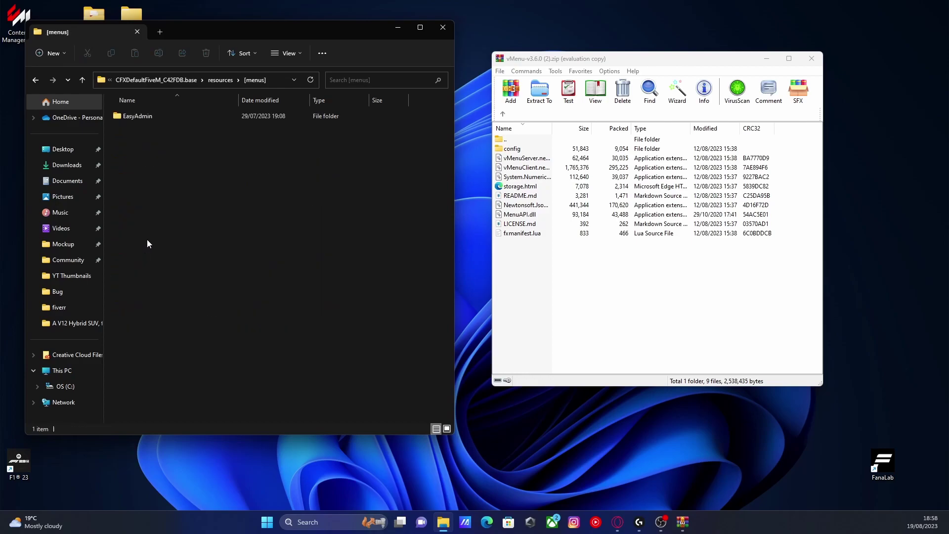
Create a new folder named vMenu inside [menus].
{"action": "right_click", "coordinate": [163, 219]}
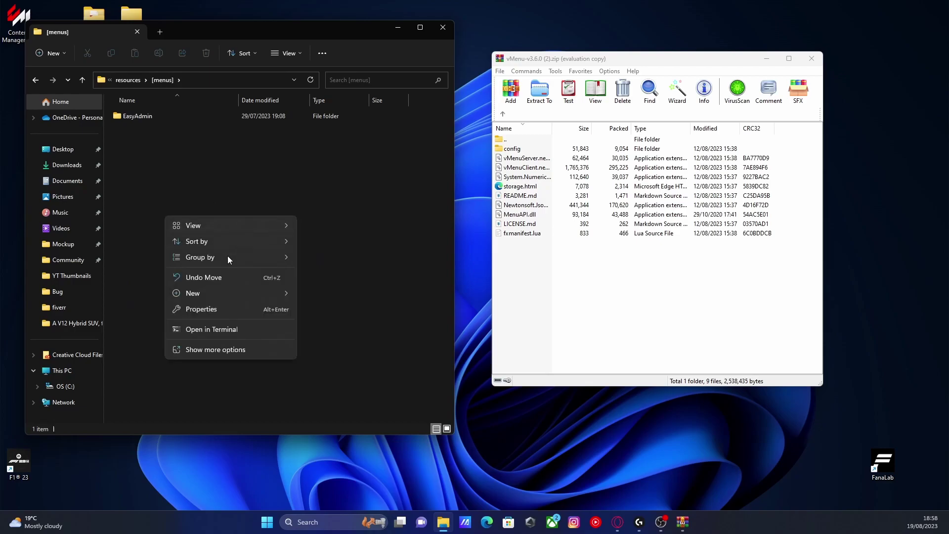
{"action": "mouse_move", "coordinate": [216, 297]}
{"action": "left_click", "coordinate": [340, 297]}
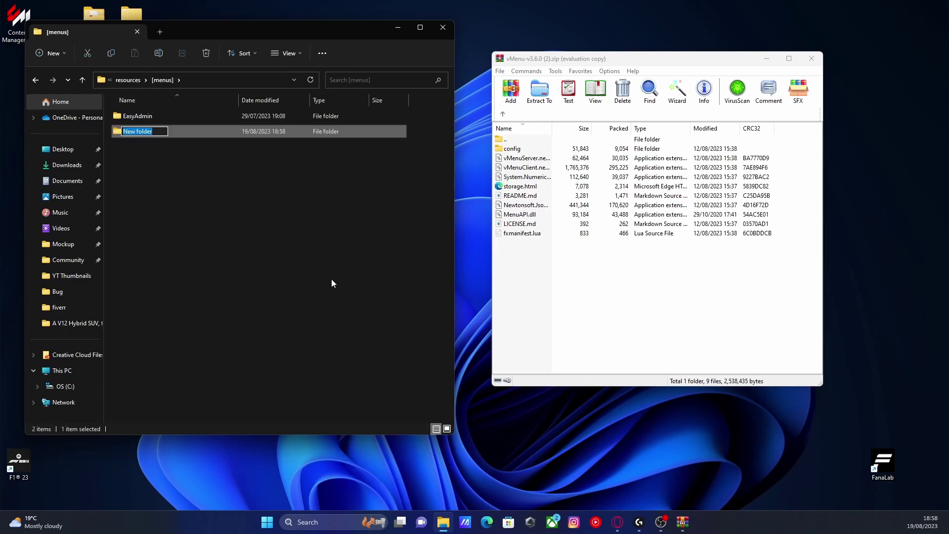
{"action": "type", "text": "vMenu"}
{"action": "key", "text": "Return"}
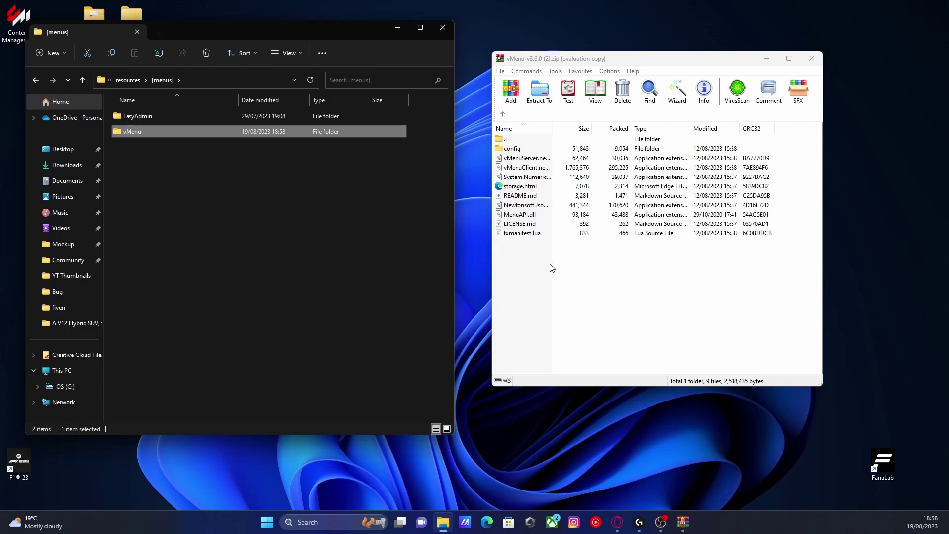
Extract the entire contents of the vMenu archive into the new vMenu folder and close the archive.
{"action": "left_click", "coordinate": [550, 266]}
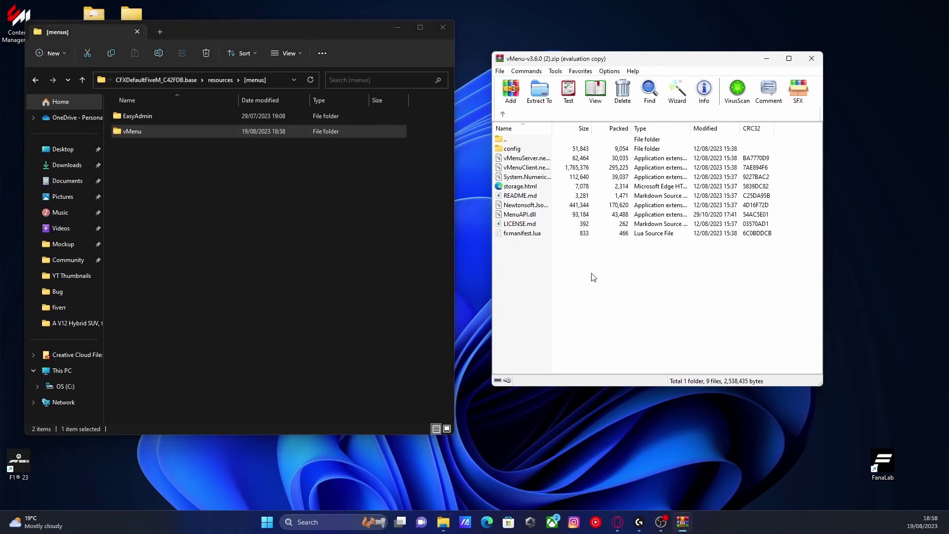
{"action": "key", "text": "ctrl+a"}
{"action": "left_click_drag", "start_coordinate": [534, 184], "coordinate": [203, 132]}
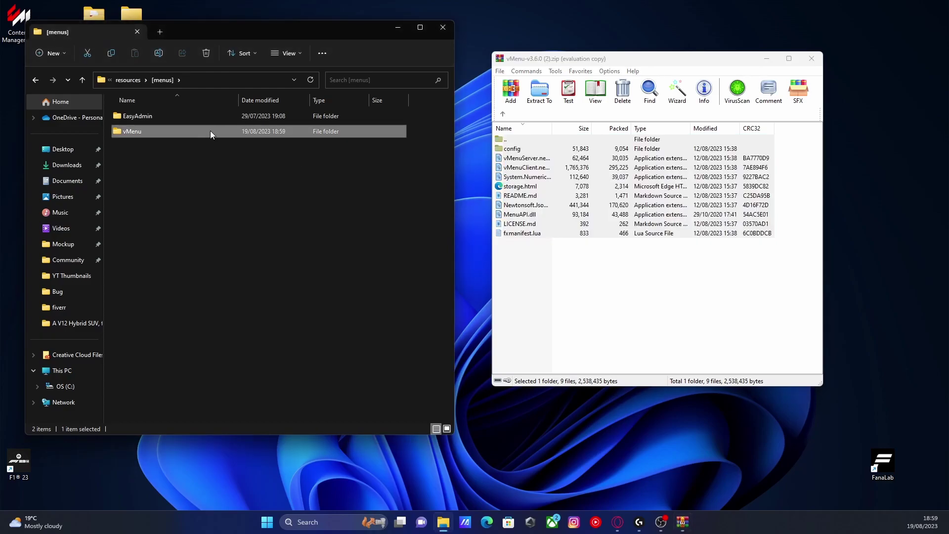
{"action": "left_click", "coordinate": [811, 59]}
Open permissions.cfg from the config folder inside vMenu.
{"action": "double_click", "coordinate": [168, 132]}
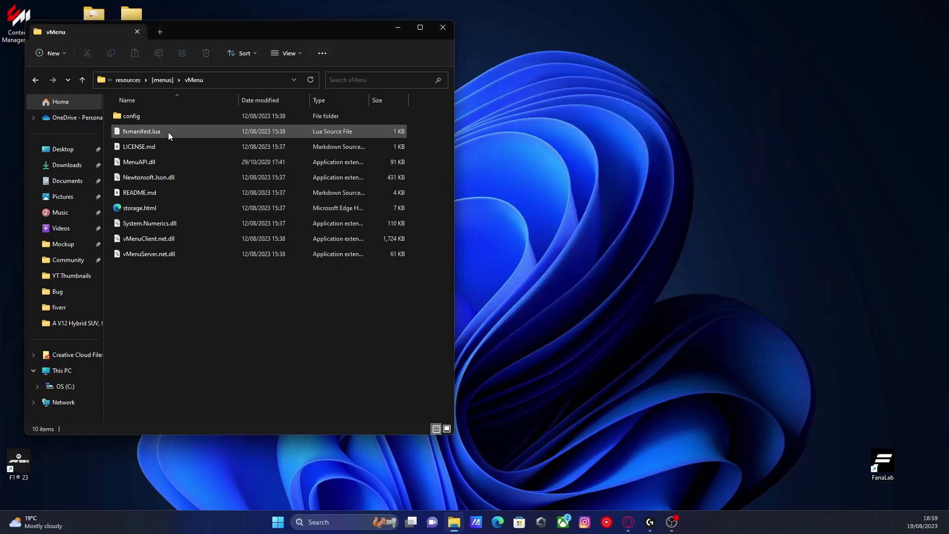
{"action": "double_click", "coordinate": [138, 116]}
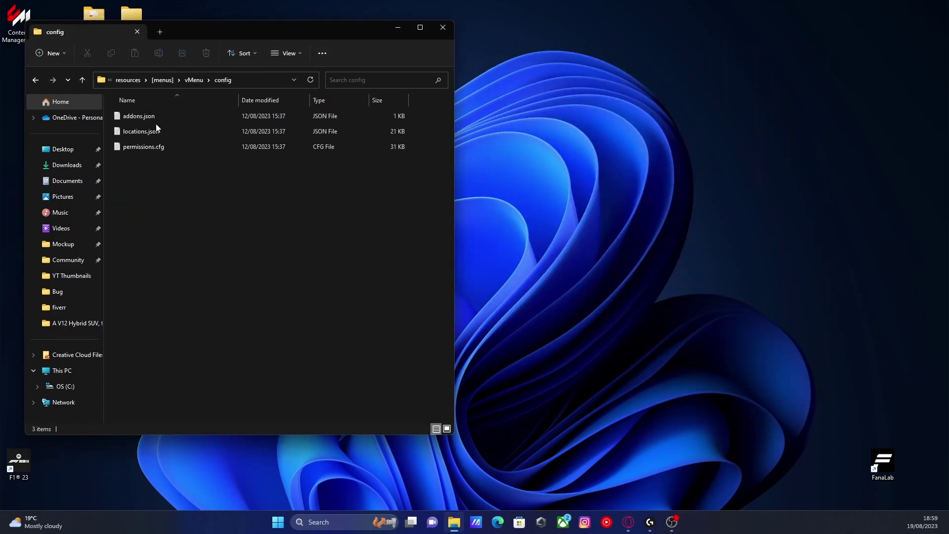
{"action": "double_click", "coordinate": [141, 147]}
Look through permissions.cfg from the general settings past the weather, time and vehicle options to the Online Players menu permissions.
{"action": "scroll", "coordinate": [472, 163], "scroll_direction": "down", "scroll_amount": 4}
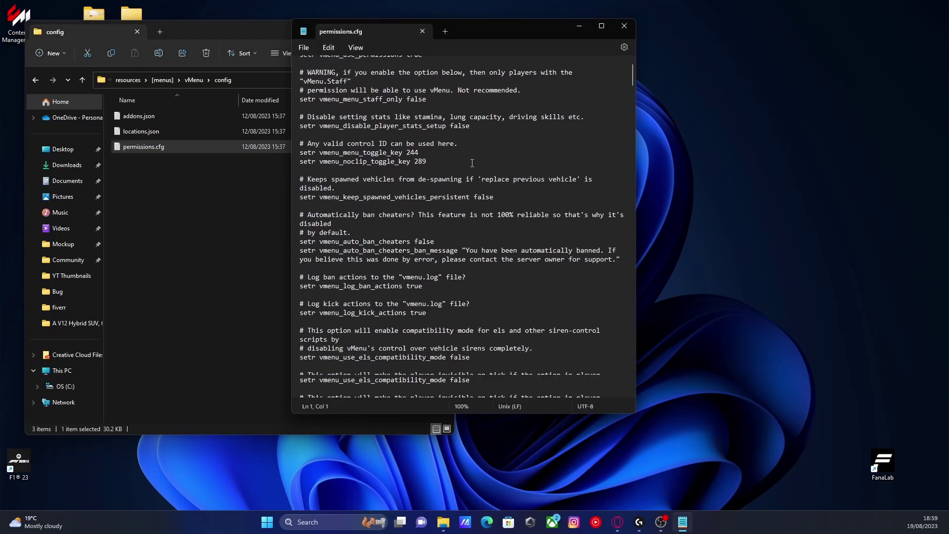
{"action": "scroll", "coordinate": [472, 163], "scroll_direction": "down", "scroll_amount": 12}
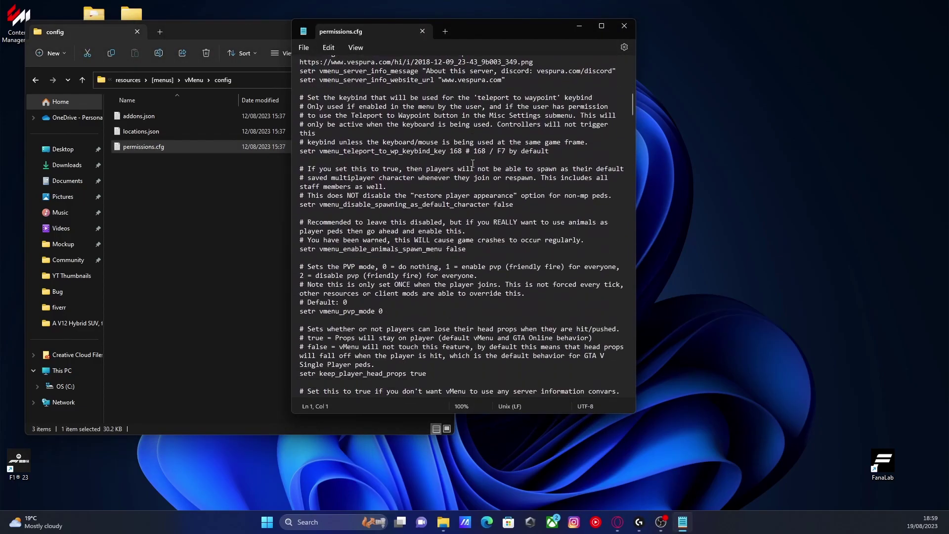
{"action": "scroll", "coordinate": [472, 163], "scroll_direction": "down", "scroll_amount": 20}
{"action": "scroll", "coordinate": [394, 176], "scroll_direction": "up", "scroll_amount": 2}
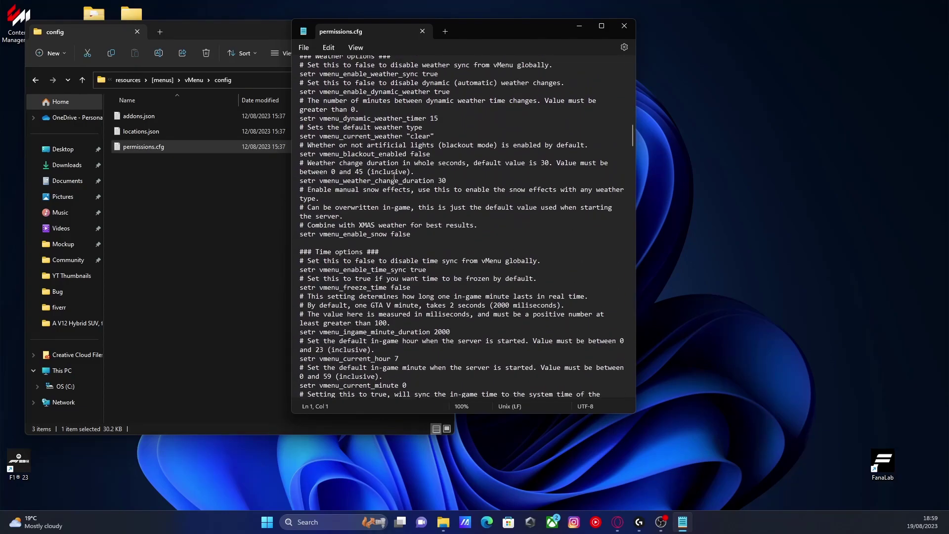
{"action": "scroll", "coordinate": [394, 176], "scroll_direction": "up", "scroll_amount": 2}
{"action": "scroll", "coordinate": [394, 176], "scroll_direction": "down", "scroll_amount": 12}
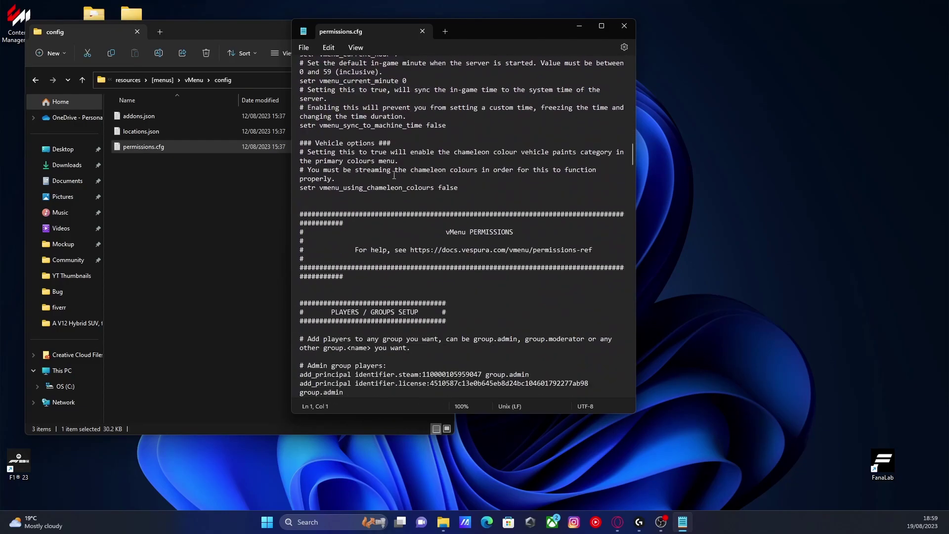
{"action": "scroll", "coordinate": [394, 175], "scroll_direction": "down", "scroll_amount": 20}
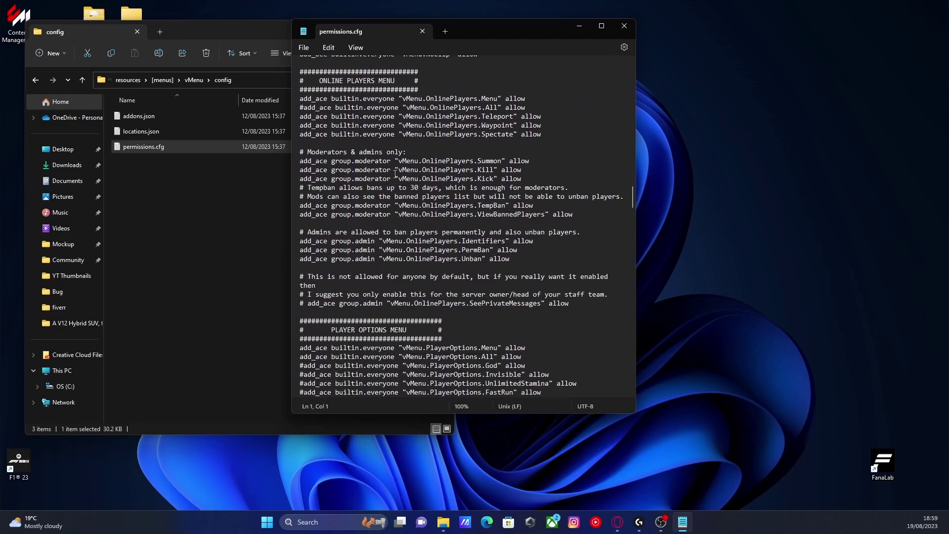
Examine the allow entries under Online Players and the commented-out Player Options lines such as vMenu.PlayerOptions.God, continuing to Vehicle Options.
{"action": "left_click", "coordinate": [398, 151]}
{"action": "left_click_drag", "start_coordinate": [543, 116], "coordinate": [521, 117]}
{"action": "left_click", "coordinate": [548, 185]}
{"action": "scroll", "coordinate": [522, 163], "scroll_direction": "down", "scroll_amount": 4}
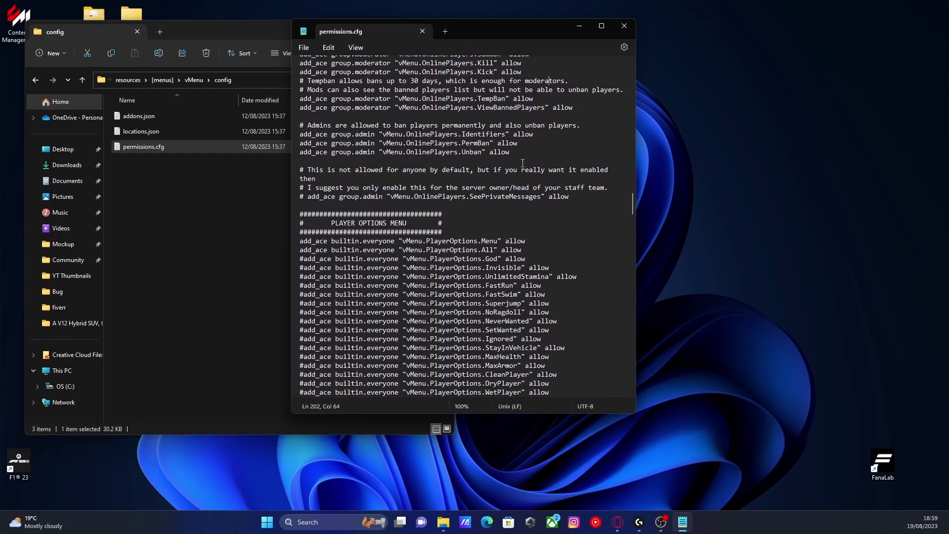
{"action": "left_click", "coordinate": [300, 258]}
{"action": "left_click", "coordinate": [303, 259]}
{"action": "left_click_drag", "start_coordinate": [542, 259], "coordinate": [303, 258]}
{"action": "left_click", "coordinate": [388, 268]}
{"action": "scroll", "coordinate": [499, 246], "scroll_direction": "up", "scroll_amount": 1}
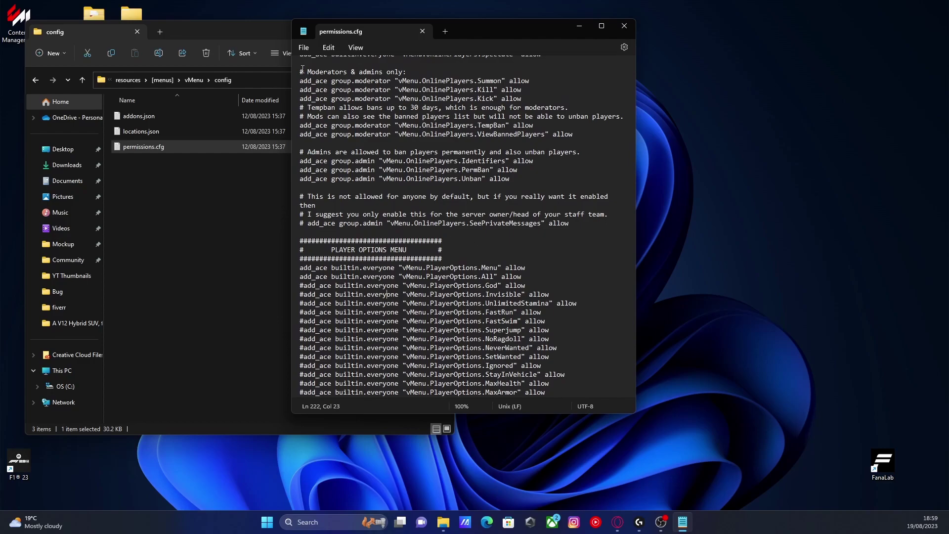
{"action": "scroll", "coordinate": [487, 158], "scroll_direction": "down", "scroll_amount": 20}
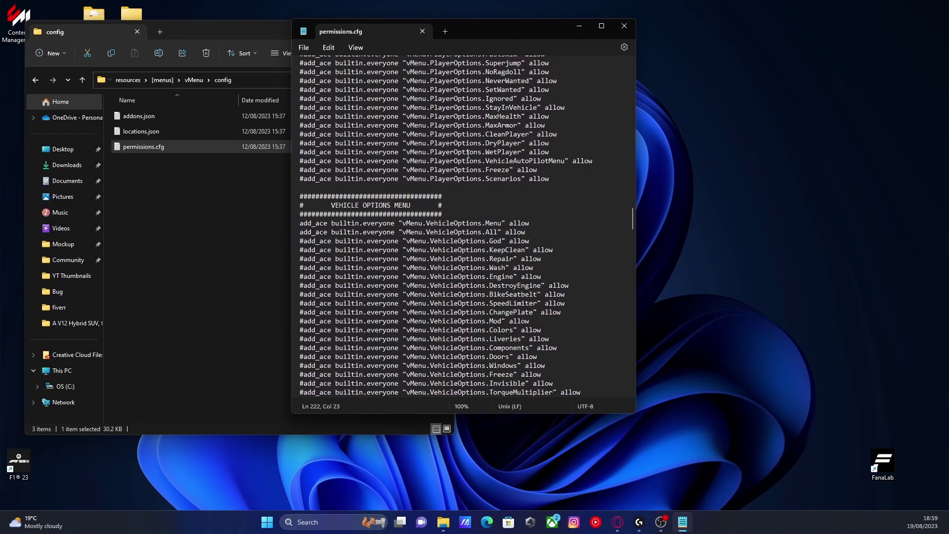
Close the open permissions.cfg and copy the file from vMenu's config folder.
{"action": "left_click", "coordinate": [624, 26]}
{"action": "left_click", "coordinate": [147, 147]}
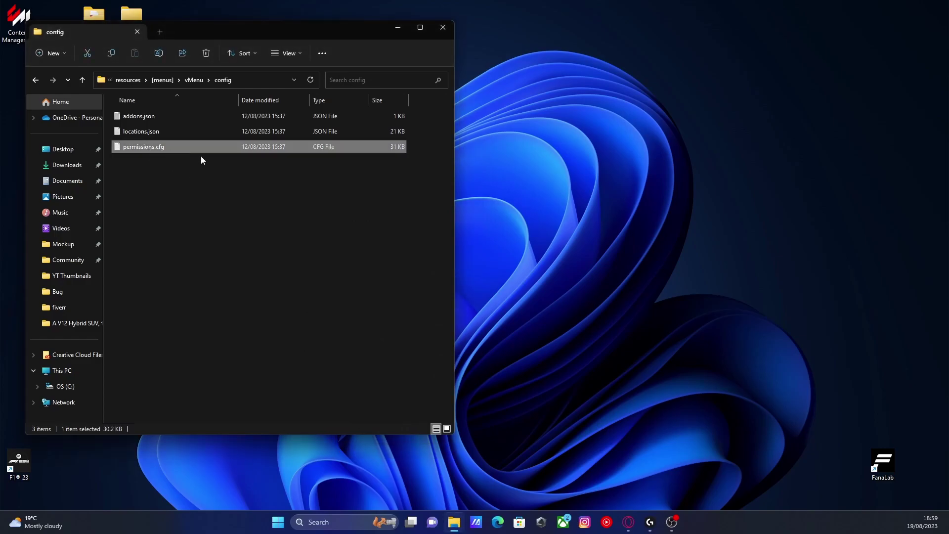
{"action": "left_click", "coordinate": [225, 200]}
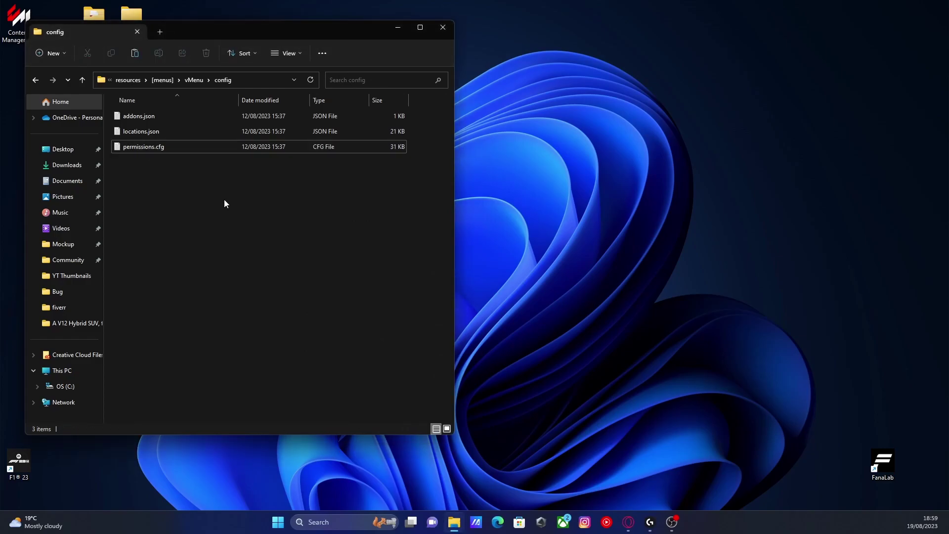
Paste permissions.cfg into the server's CFXDefaultFiveM_C42FDB.base folder.
{"action": "left_click", "coordinate": [127, 80]}
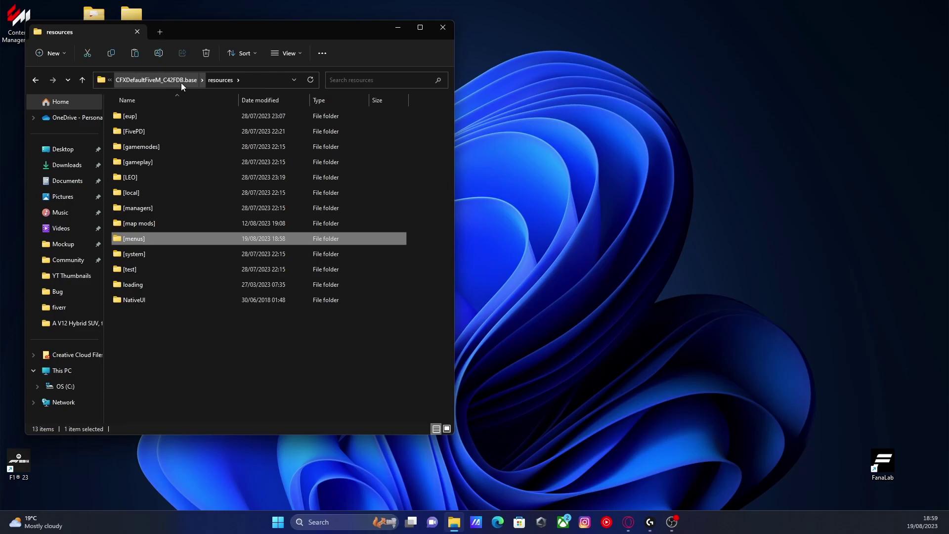
{"action": "left_click", "coordinate": [138, 81]}
{"action": "left_click", "coordinate": [253, 312]}
{"action": "left_click", "coordinate": [147, 193]}
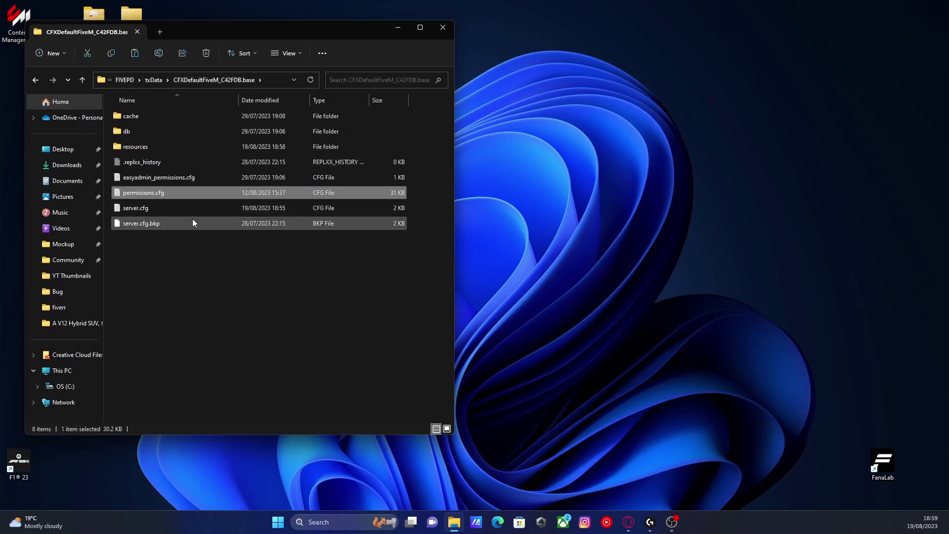
{"action": "left_click", "coordinate": [206, 52]}
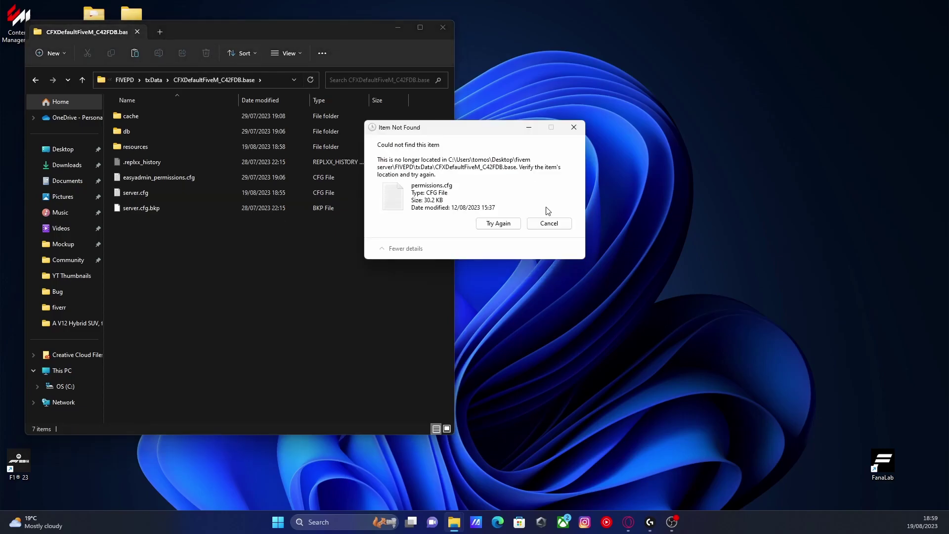
{"action": "left_click", "coordinate": [548, 223]}
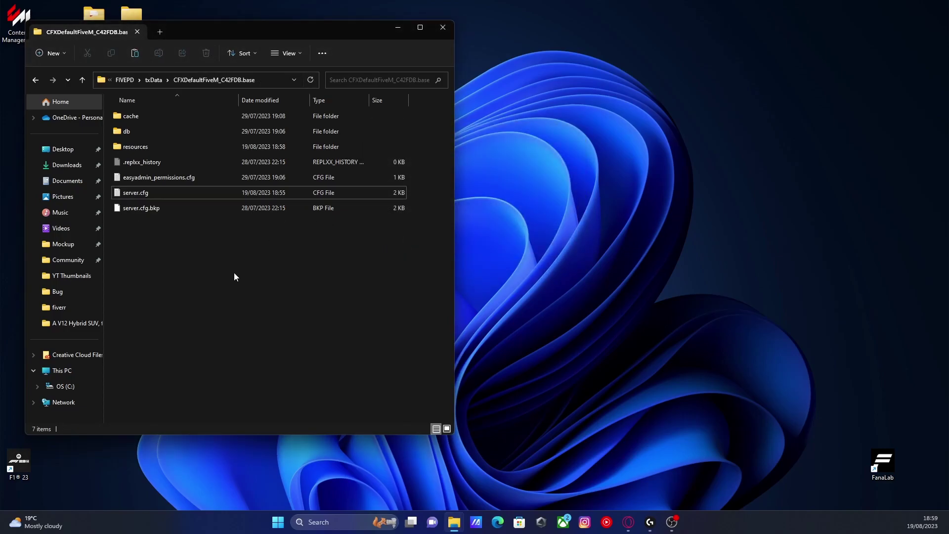
{"action": "left_click", "coordinate": [196, 277]}
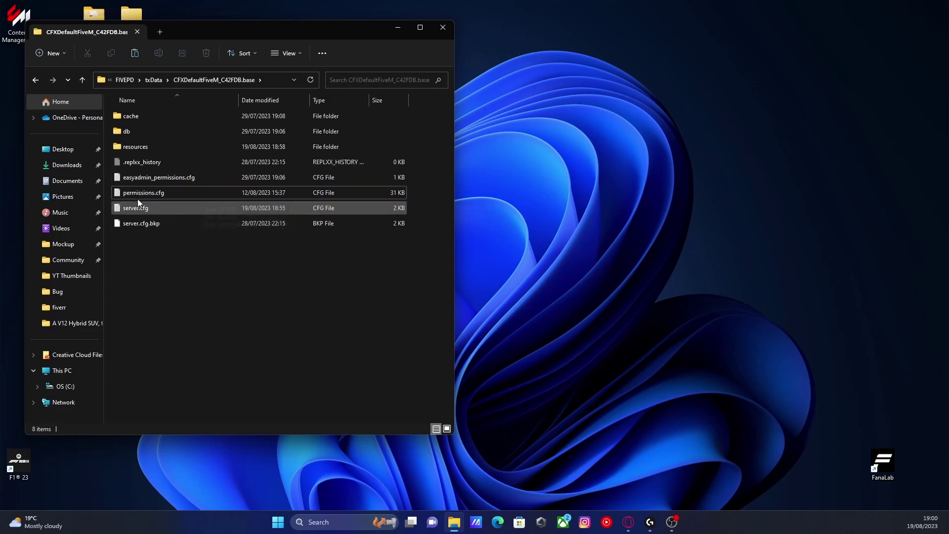
Delete the original permissions.cfg from the config folder in resources, [menus], vMenu.
{"action": "double_click", "coordinate": [158, 145]}
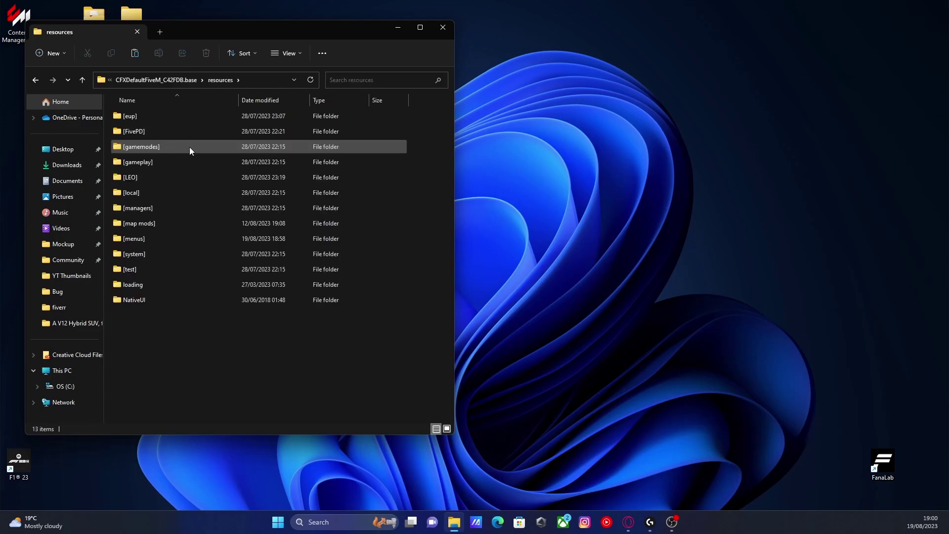
{"action": "double_click", "coordinate": [134, 240]}
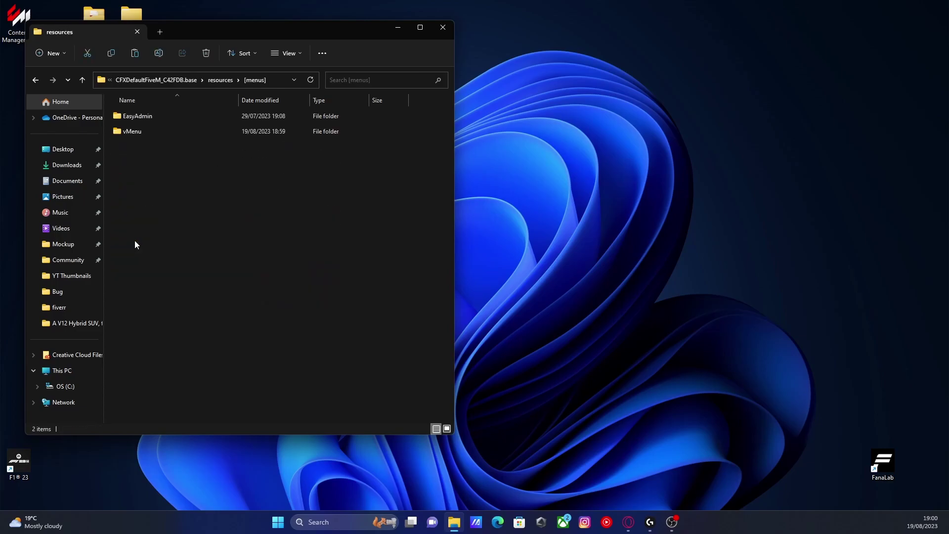
{"action": "double_click", "coordinate": [152, 132]}
{"action": "left_click", "coordinate": [153, 117]}
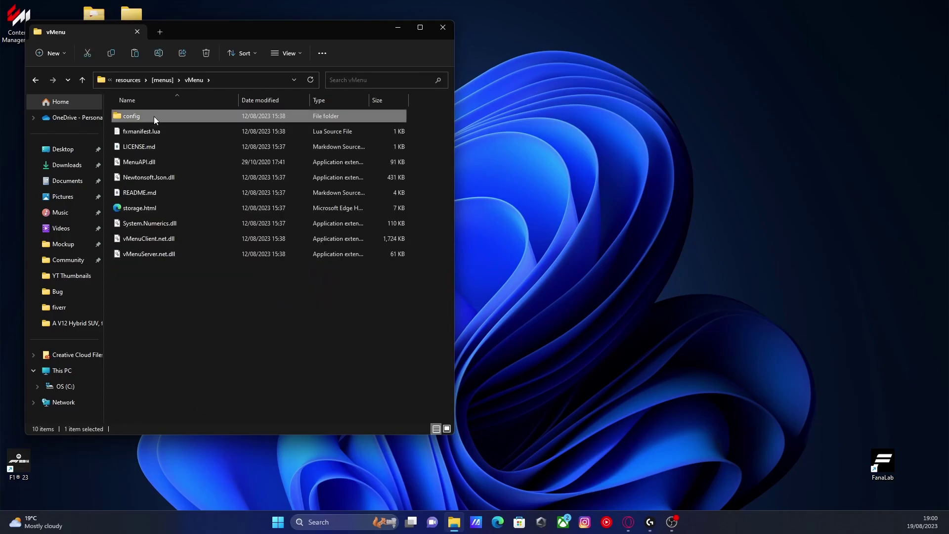
{"action": "double_click", "coordinate": [153, 117]}
{"action": "left_click", "coordinate": [206, 223]}
{"action": "left_click", "coordinate": [147, 148]}
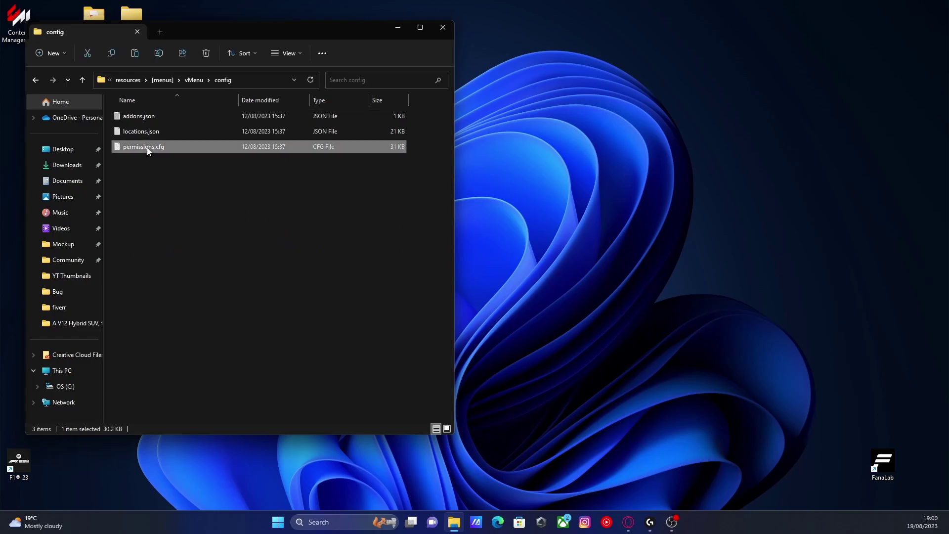
{"action": "key", "text": "Delete"}
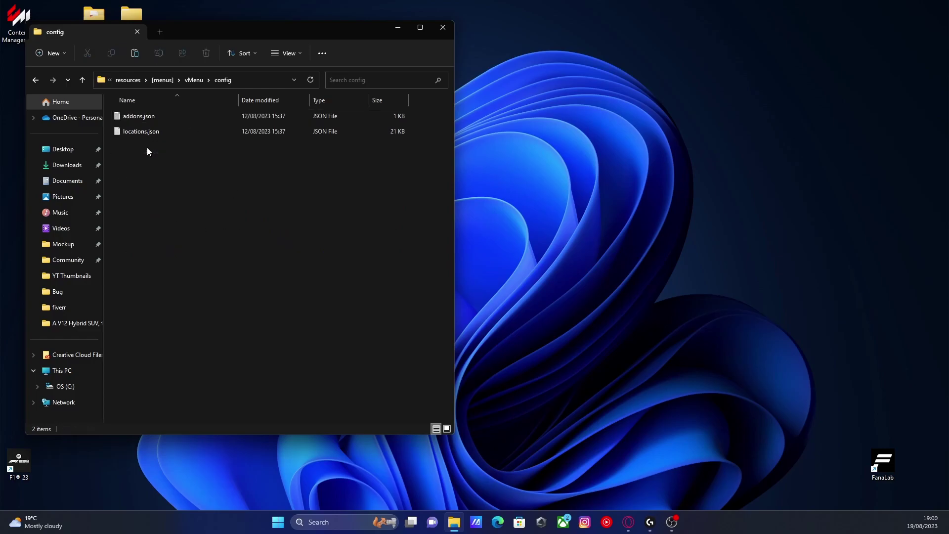
Return to the CFXDefaultFiveM_C42FDB.base folder and open server.cfg for editing.
{"action": "left_click", "coordinate": [132, 81]}
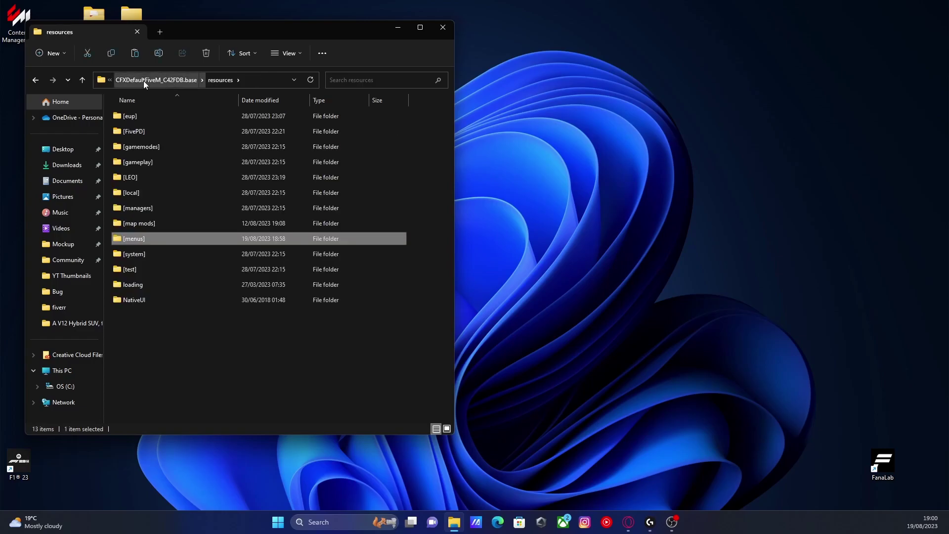
{"action": "left_click", "coordinate": [143, 81]}
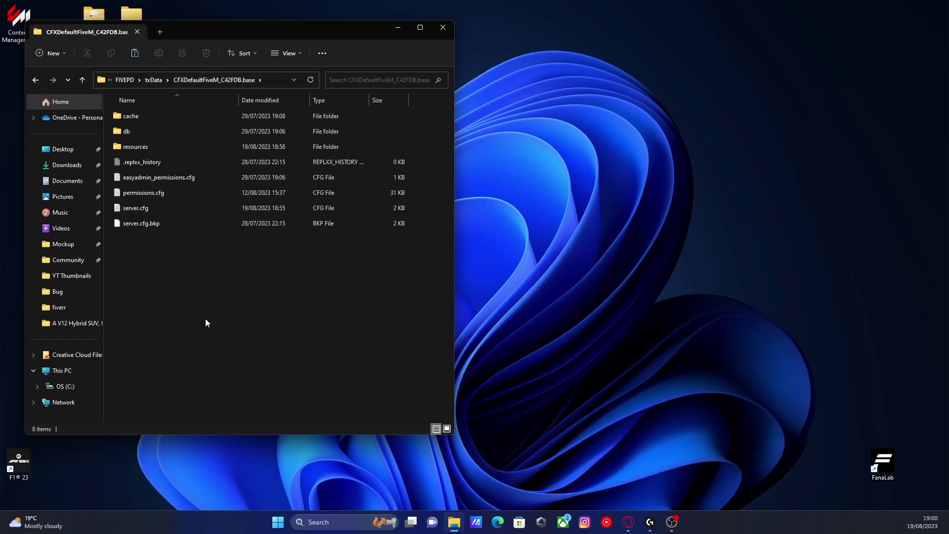
{"action": "left_click", "coordinate": [139, 208]}
{"action": "double_click", "coordinate": [138, 207]}
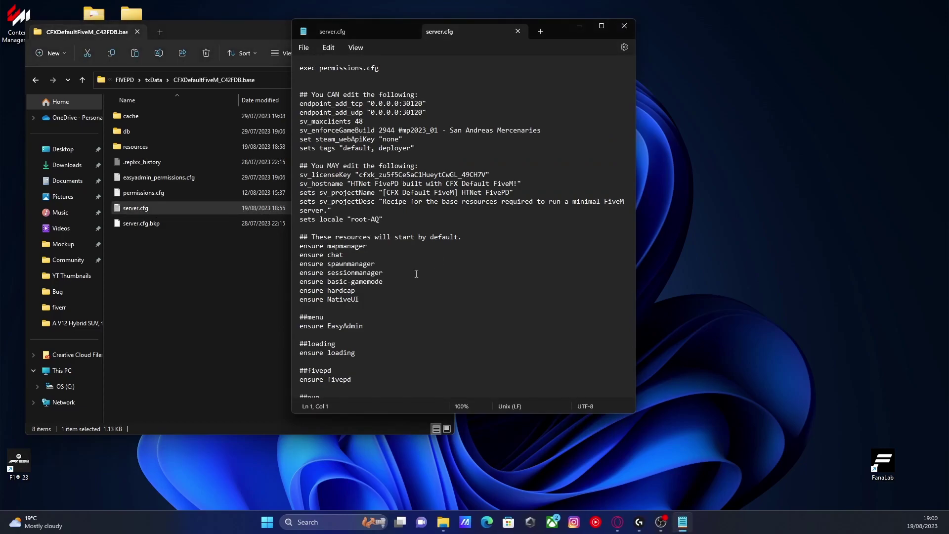
Add the line "ensure vMenu" directly below "ensure NativeUI" in the default resources list.
{"action": "left_click", "coordinate": [375, 298]}
{"action": "key", "text": "Return"}
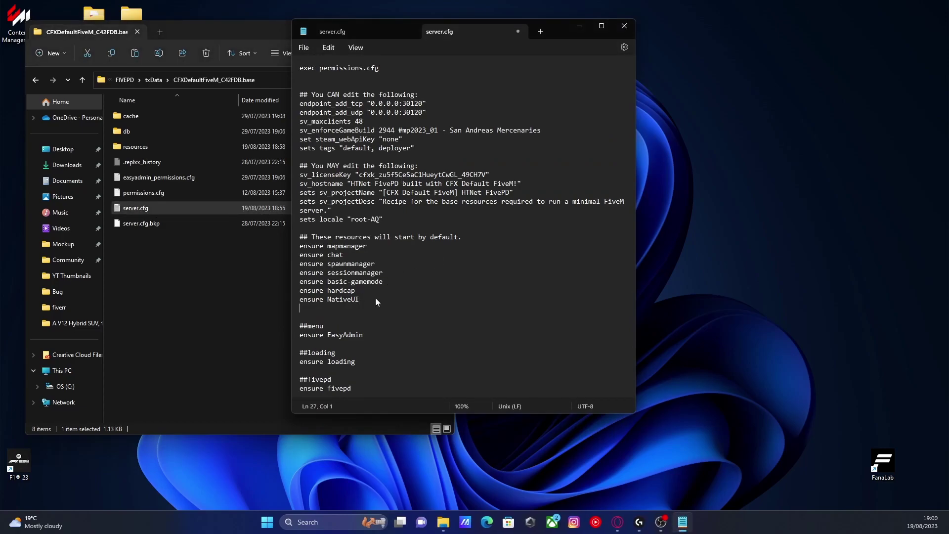
{"action": "type", "text": "ensure vMenu"}
Examine the "exec permissions.cfg" line at the very beginning of server.cfg.
{"action": "left_click", "coordinate": [316, 80]}
{"action": "triple_click", "coordinate": [397, 65]}
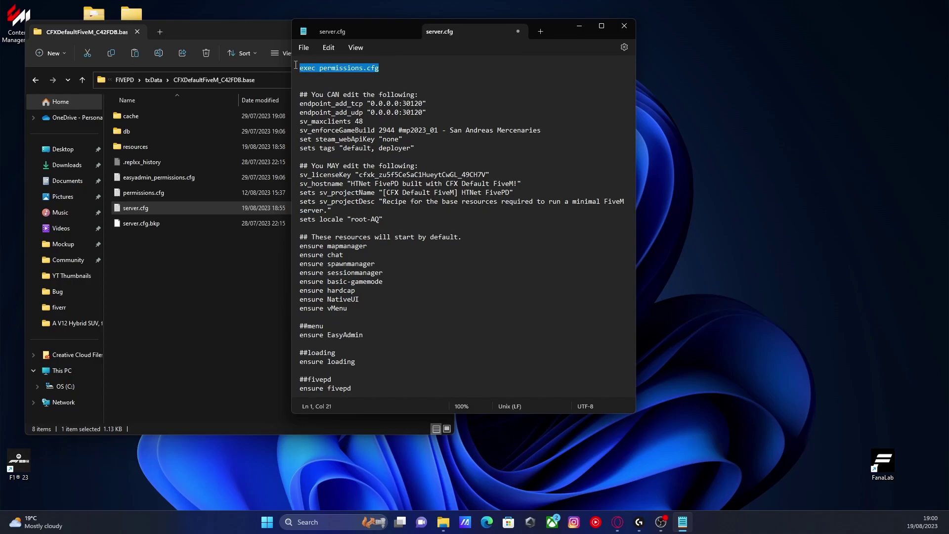
{"action": "left_click", "coordinate": [402, 86]}
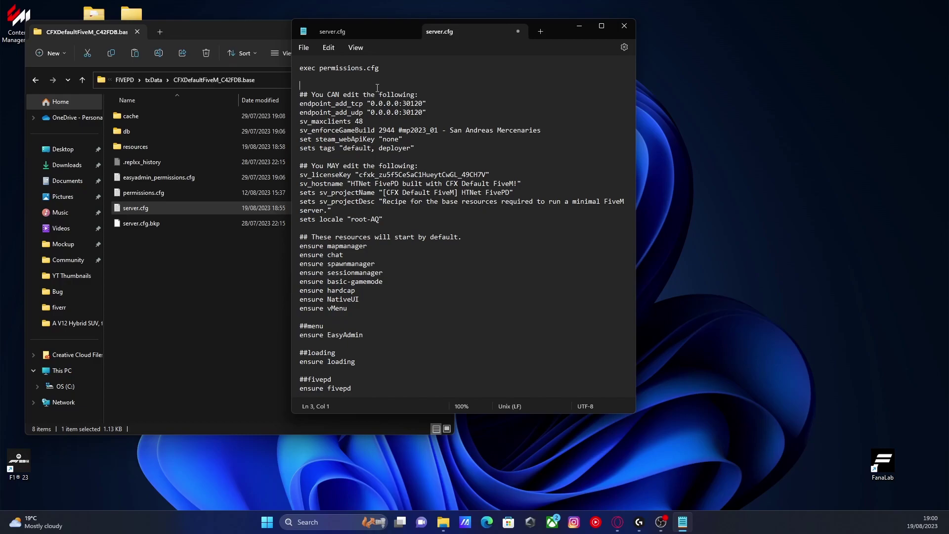
{"action": "left_click_drag", "start_coordinate": [437, 68], "coordinate": [280, 64]}
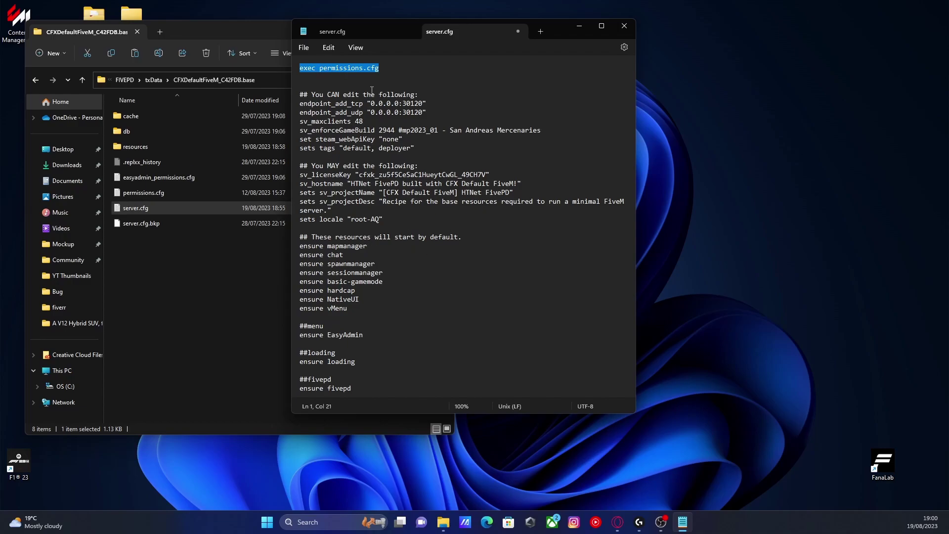
{"action": "left_click", "coordinate": [331, 78]}
{"action": "left_click_drag", "start_coordinate": [399, 71], "coordinate": [282, 66]}
{"action": "left_click", "coordinate": [369, 131]}
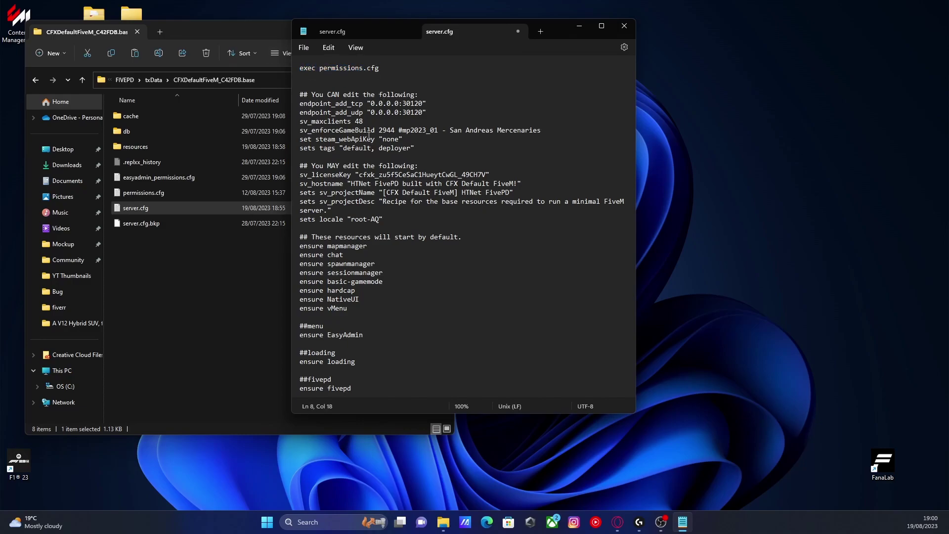
{"action": "left_click_drag", "start_coordinate": [299, 68], "coordinate": [298, 74]}
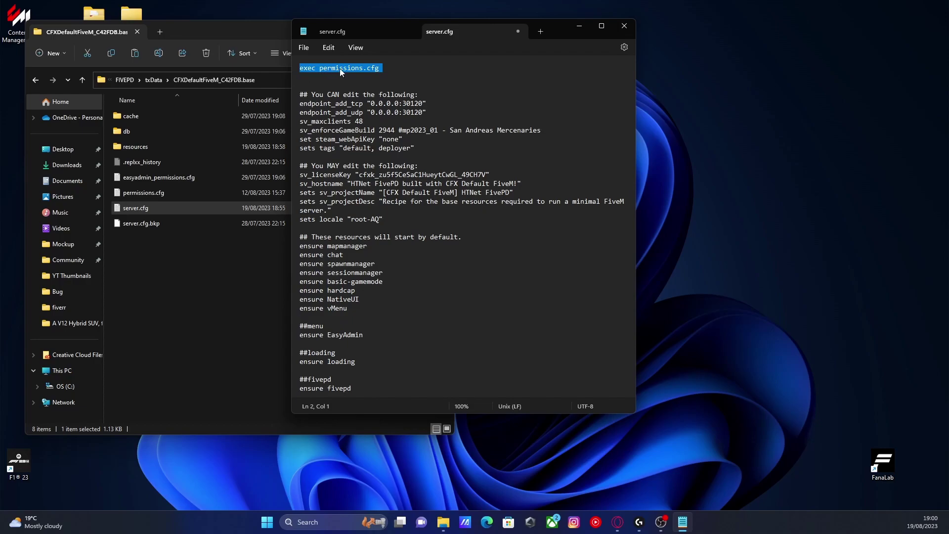
{"action": "left_click", "coordinate": [352, 69]}
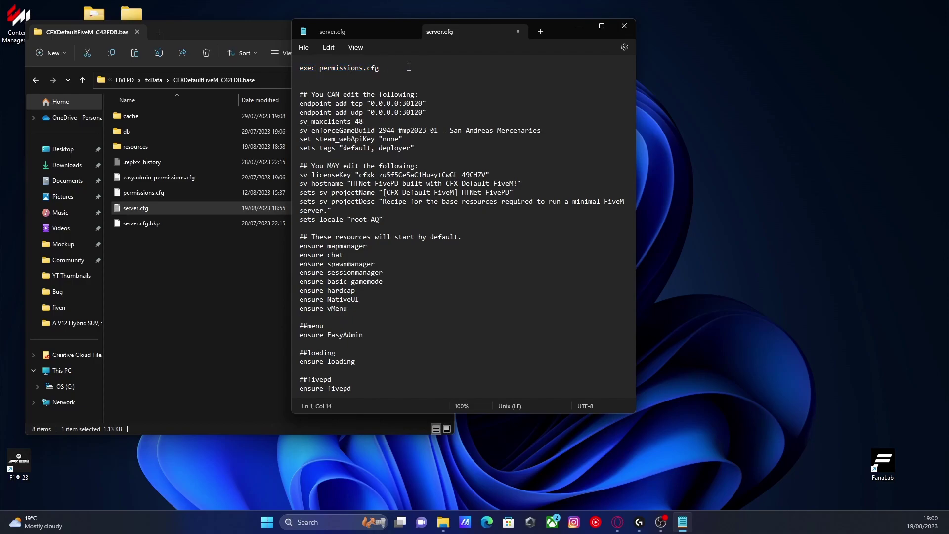
Check the add_principal group.admin entry under "Add system admins", and close server.cfg with its changes saved.
{"action": "scroll", "coordinate": [385, 207], "scroll_direction": "down", "scroll_amount": 6}
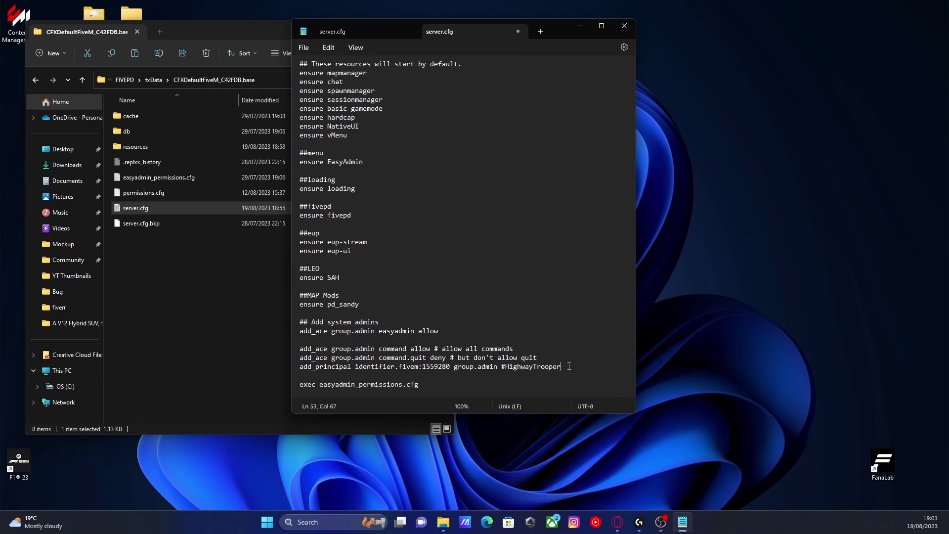
{"action": "left_click_drag", "start_coordinate": [568, 366], "coordinate": [344, 361]}
{"action": "left_click", "coordinate": [356, 355]}
{"action": "left_click", "coordinate": [625, 27]}
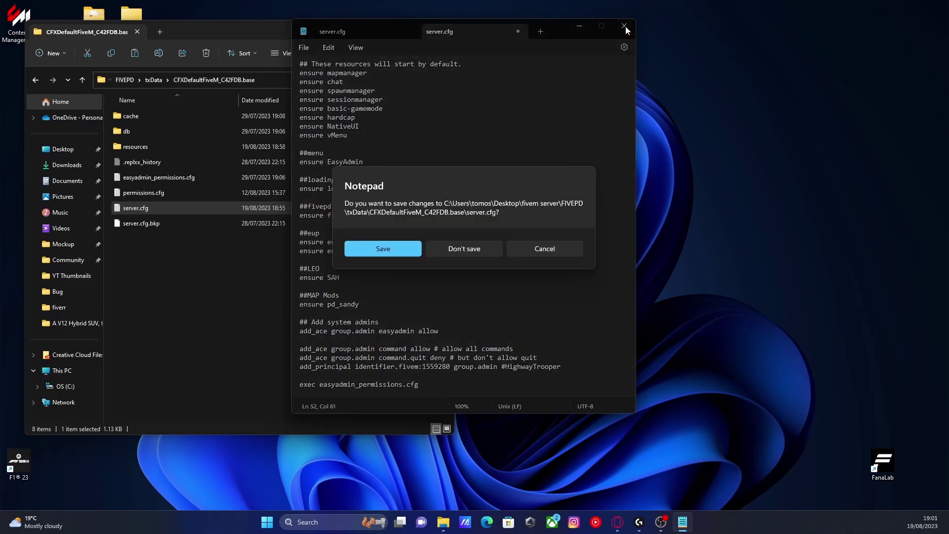
{"action": "left_click", "coordinate": [395, 244]}
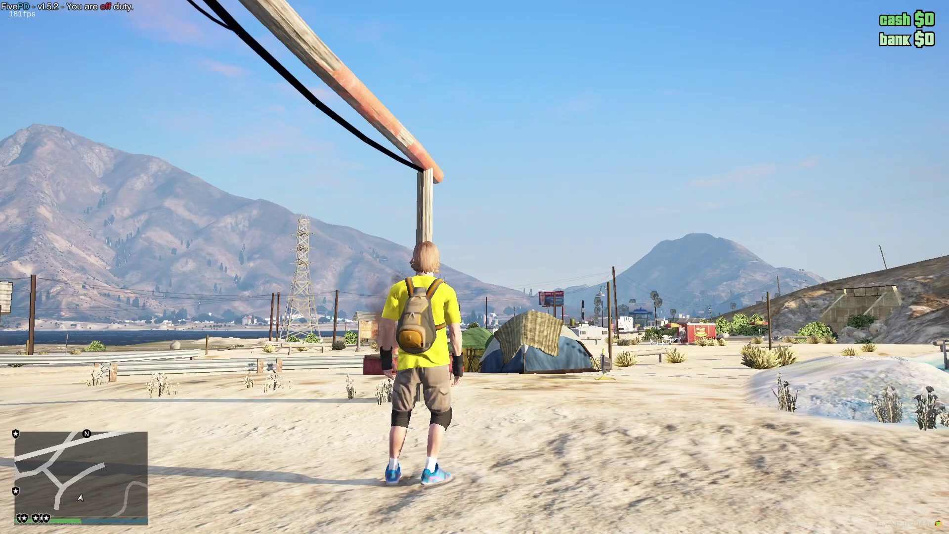
In FiveM, open vMenu and look through the actions available for the connected player under Online Players.
{"action": "key", "text": "m"}
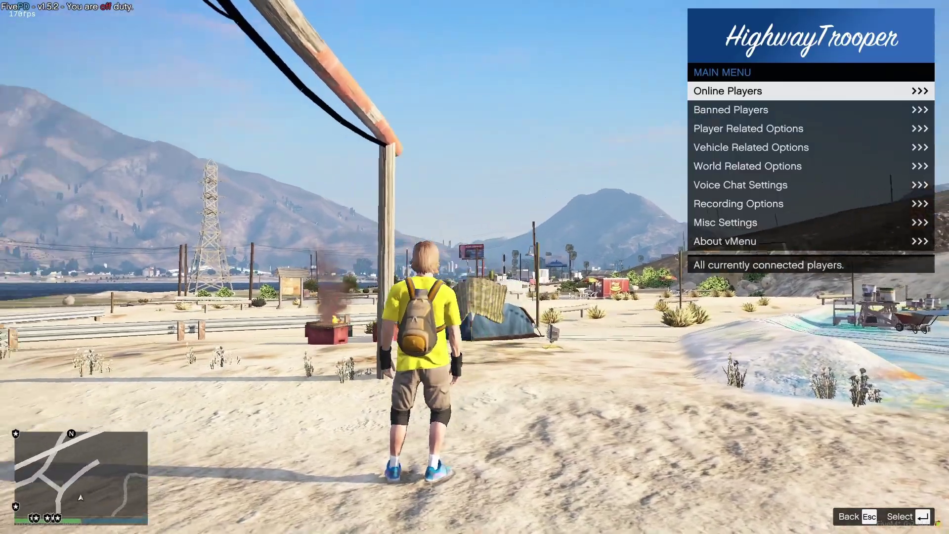
{"action": "key", "text": "w"}
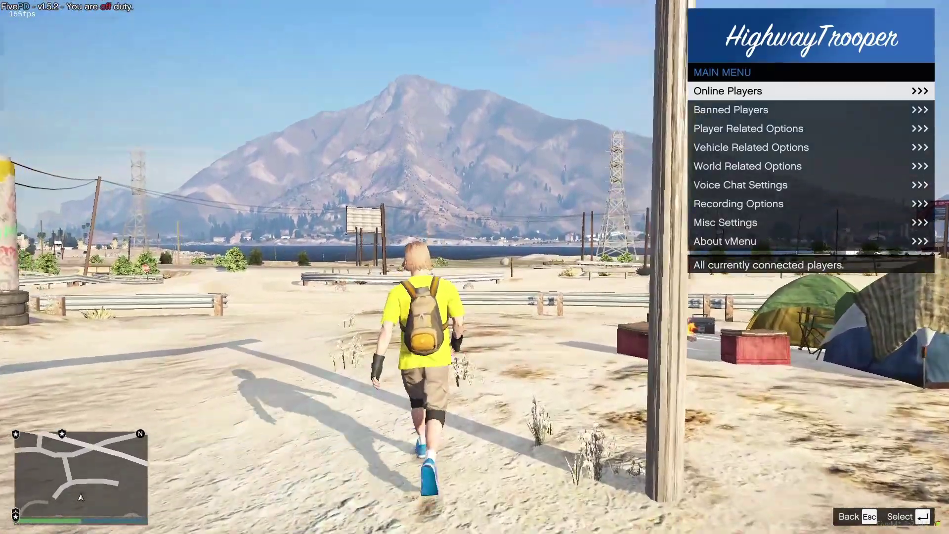
{"action": "key", "text": "s"}
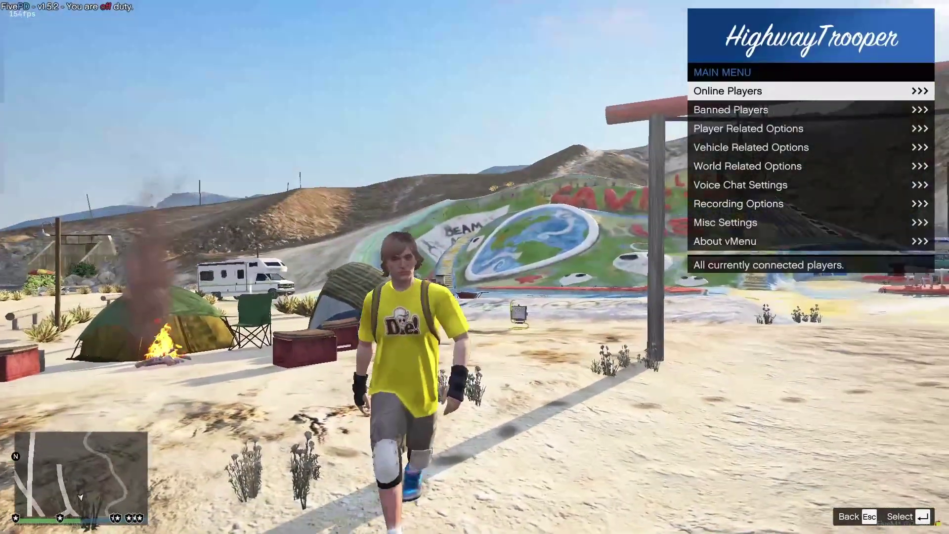
{"action": "key", "text": "Return"}
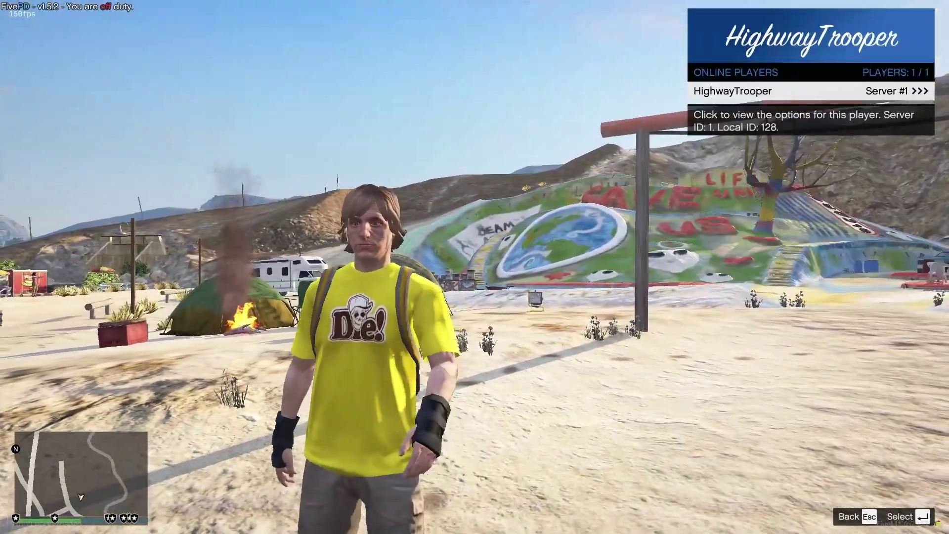
{"action": "key", "text": "Return"}
{"action": "key", "text": "Up"}
{"action": "key", "text": "Up"}
{"action": "key", "text": "Up"}
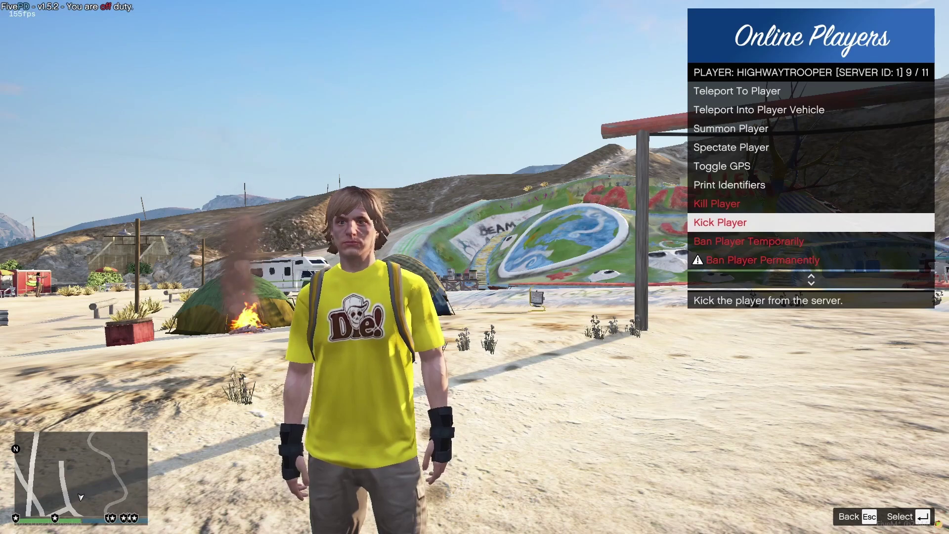
{"action": "key", "text": "Escape"}
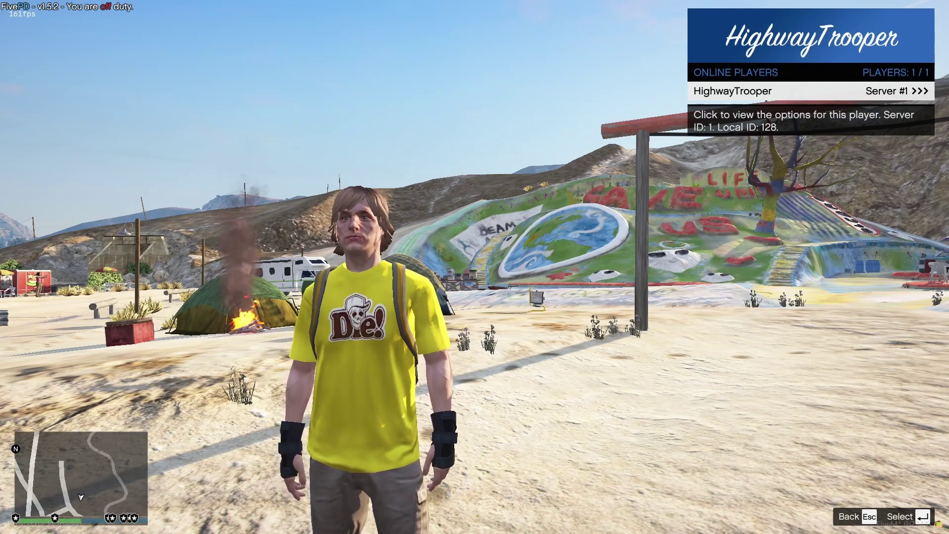
Look through the Vehicle Related Options submenu, including Vehicle Spawner, and return to the main menu.
{"action": "key", "text": "Escape"}
{"action": "key", "text": "Down"}
{"action": "key", "text": "Down"}
{"action": "key", "text": "Down"}
{"action": "key", "text": "Return"}
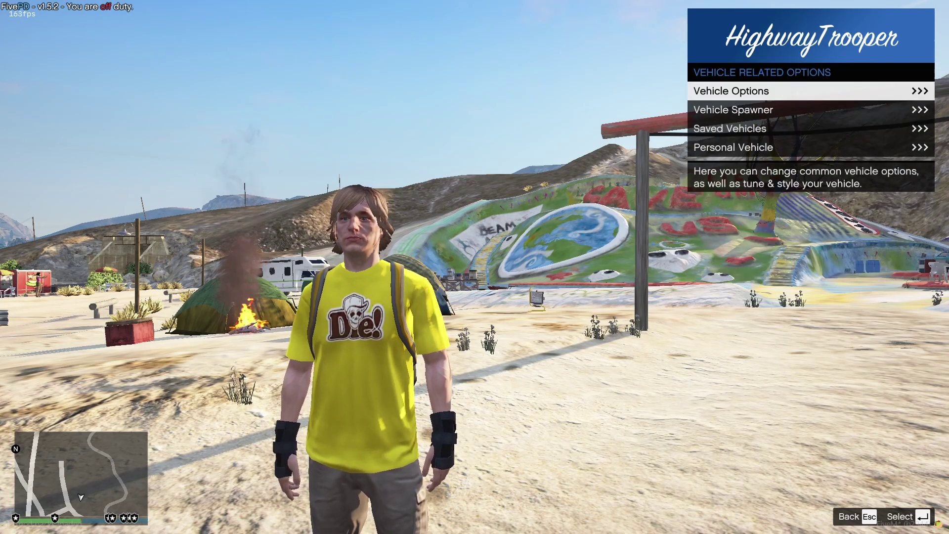
{"action": "key", "text": "Down"}
{"action": "key", "text": "Return"}
{"action": "key", "text": "Escape"}
{"action": "key", "text": "Escape"}
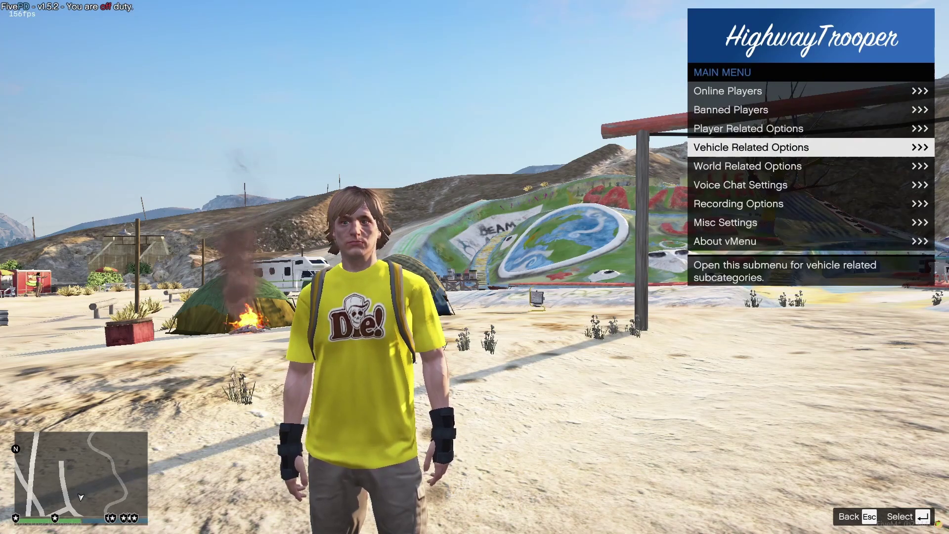
Open Time Options within World Related Options to view the available time settings.
{"action": "key", "text": "Up"}
{"action": "key", "text": "Down"}
{"action": "key", "text": "Down"}
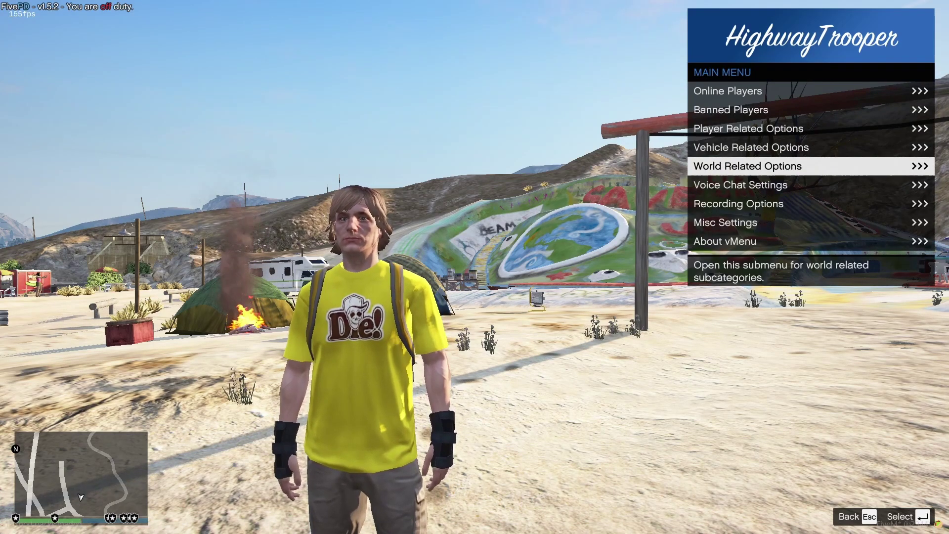
{"action": "key", "text": "Return"}
{"action": "key", "text": "Return"}
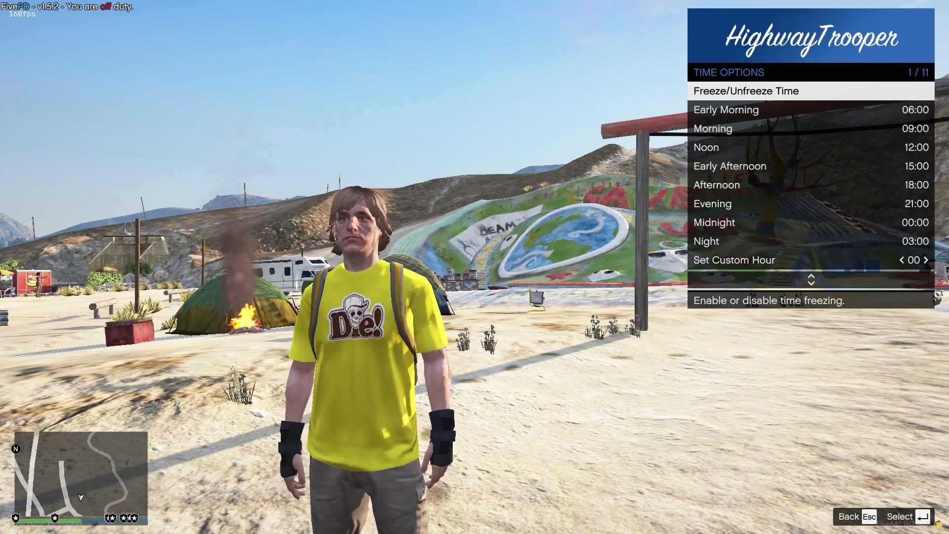
Return from Time Options to the main menu, look over the entries down to Recording Options, and close vMenu.
{"action": "key", "text": "Escape"}
{"action": "key", "text": "Escape"}
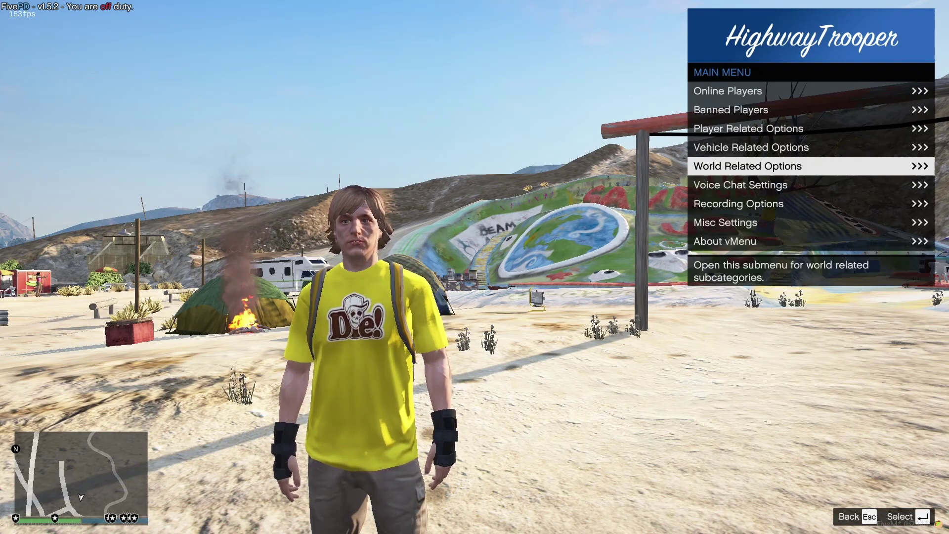
{"action": "key", "text": "Down"}
{"action": "key", "text": "Down"}
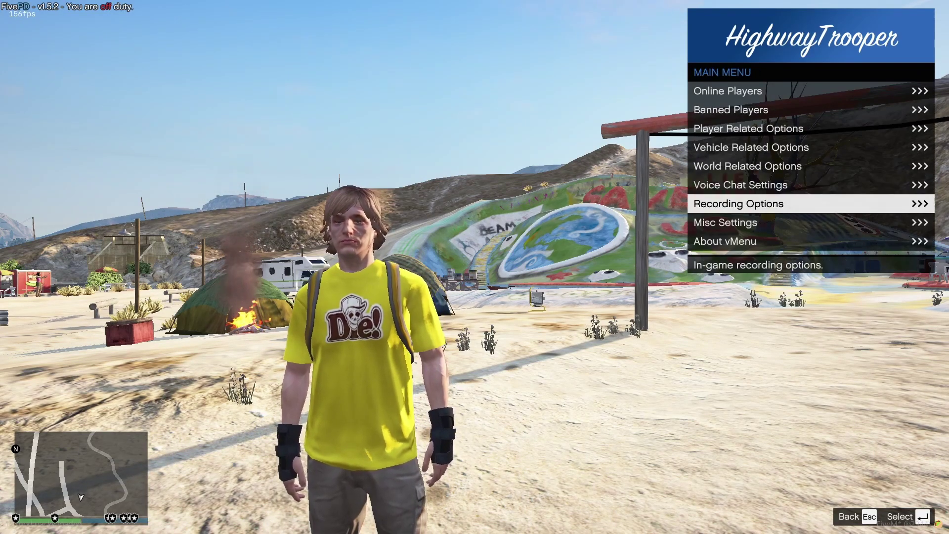
{"action": "key", "text": "Escape"}
{"action": "key", "text": "w"}
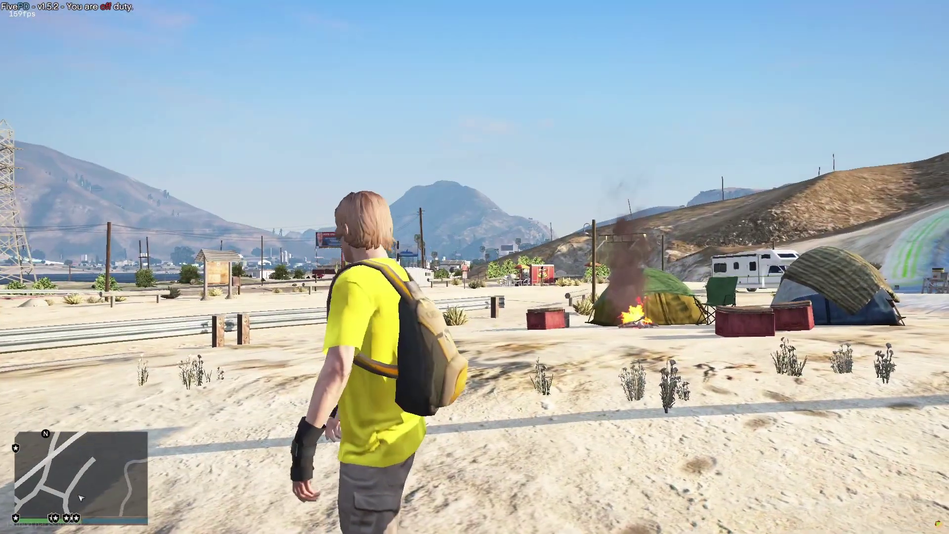
{"action": "key", "text": "w"}
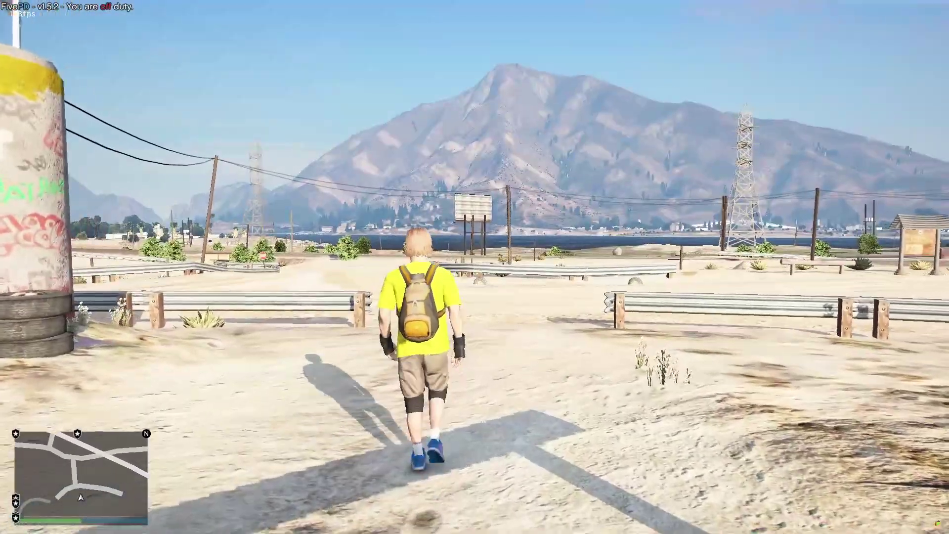
{"action": "key", "text": "w"}
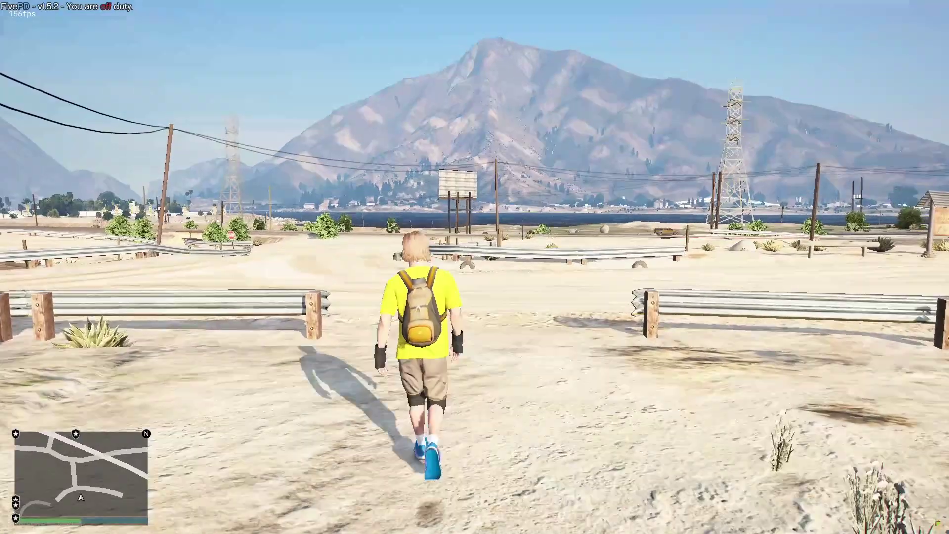
{"action": "key", "text": "w"}
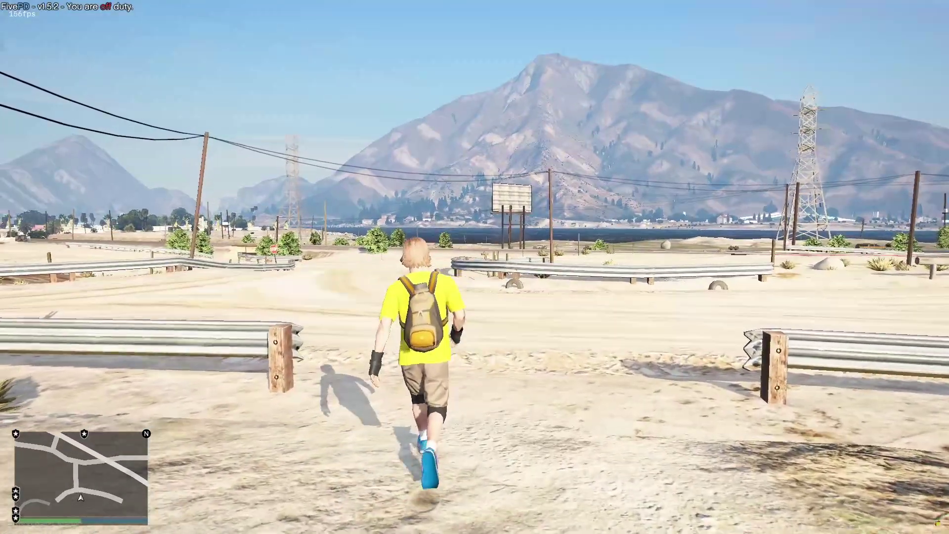
{"action": "key", "text": "s"}
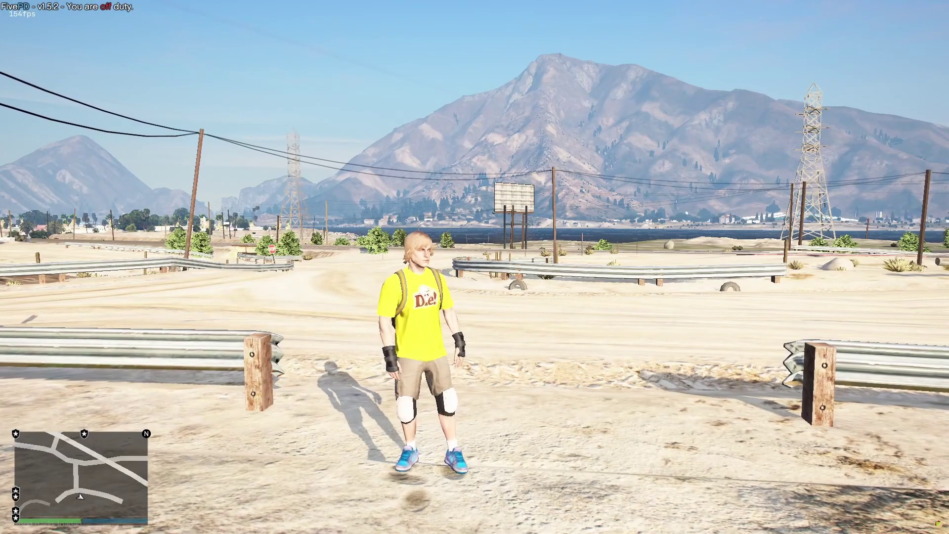
{"action": "key", "text": "w"}
{"action": "key", "text": "w"}
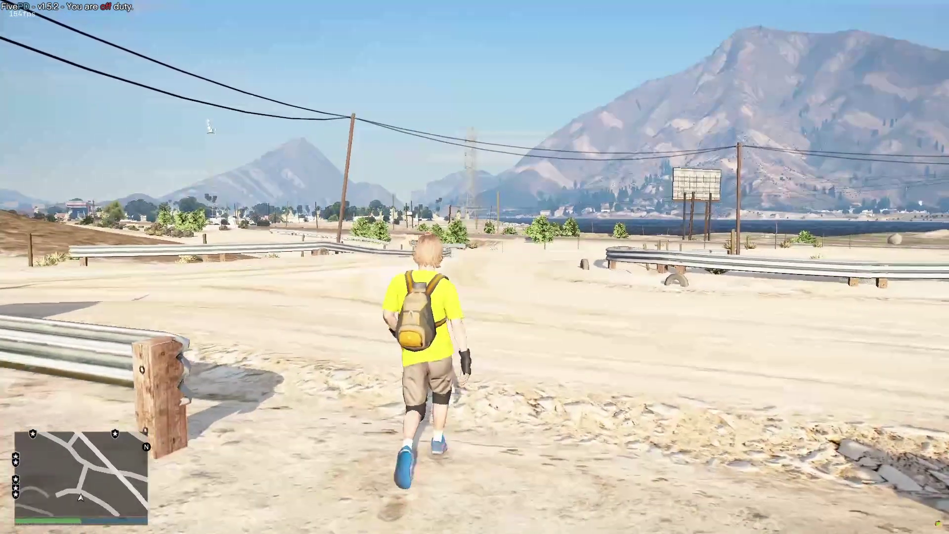
{"action": "key", "text": "w"}
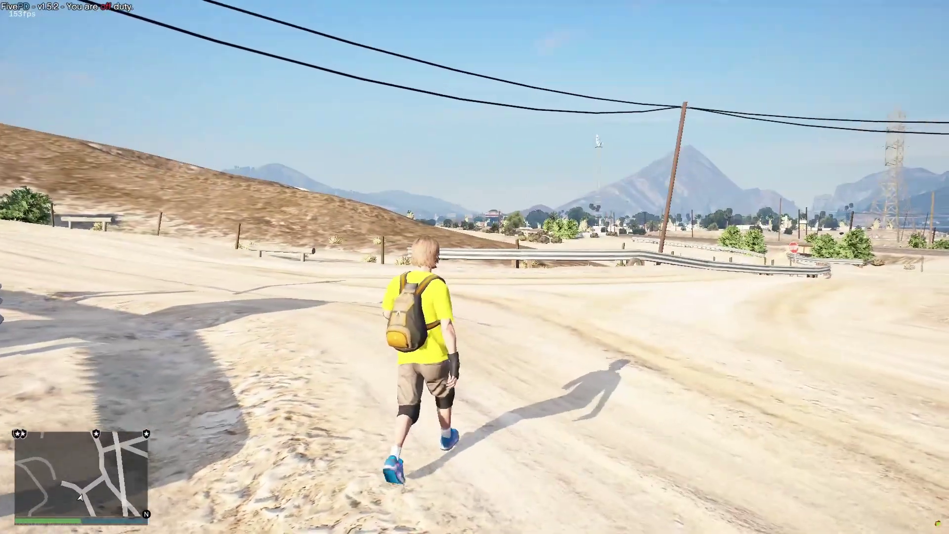
{"action": "key", "text": "w"}
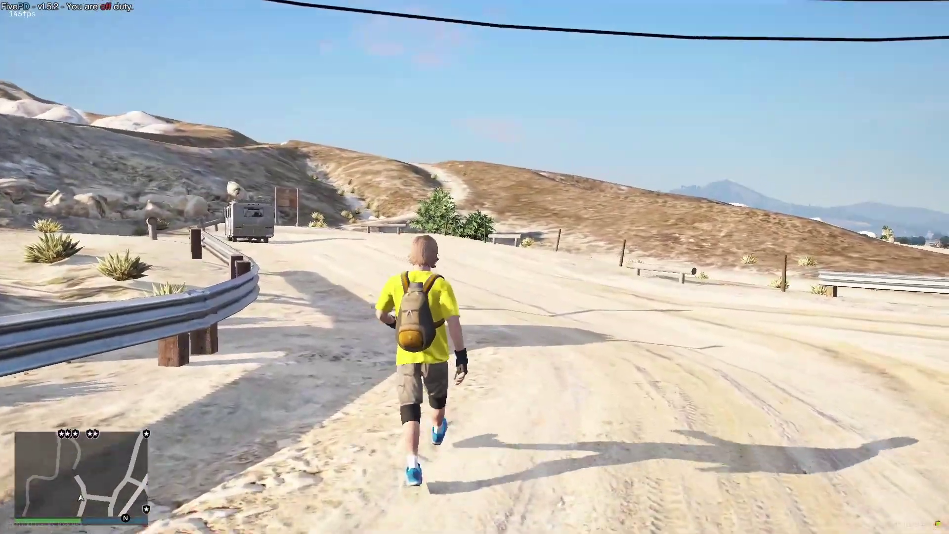
{"action": "key", "text": "w"}
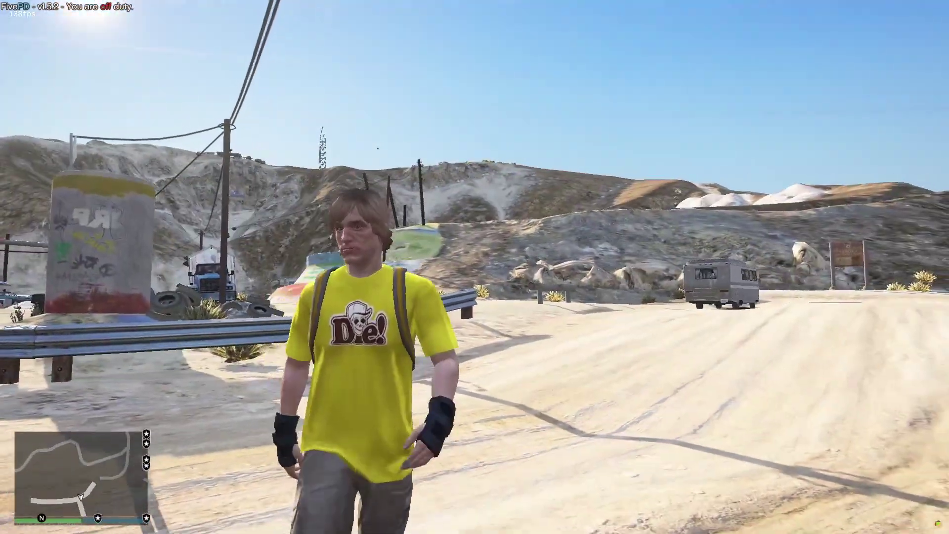
{"action": "key", "text": "w"}
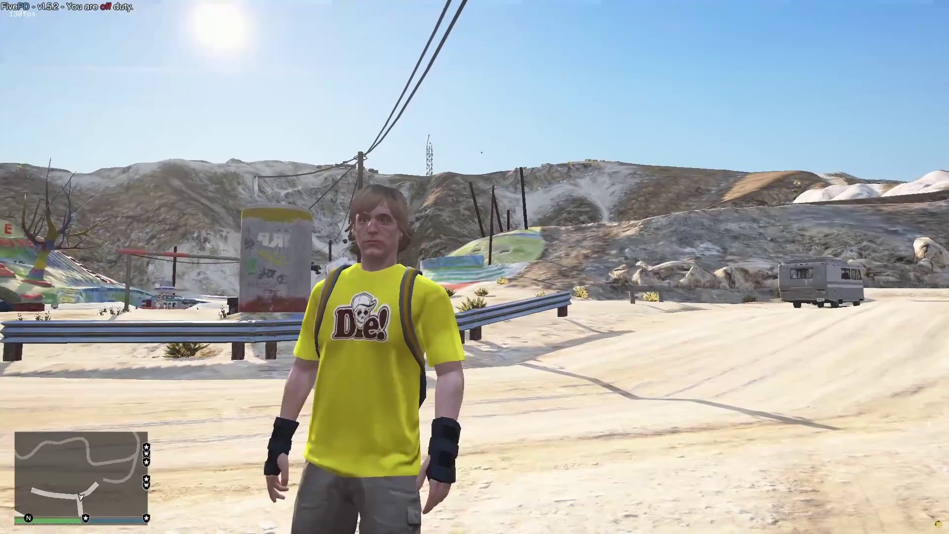